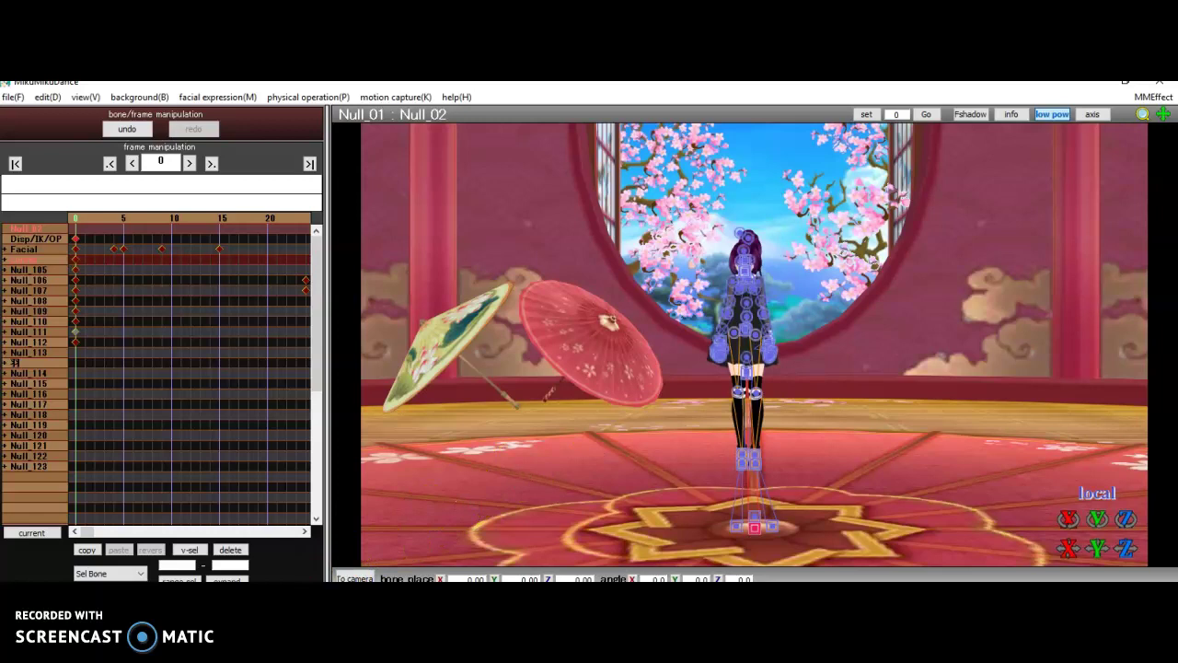
Step: Switch to camera mode and load a camera motion file from the Motion folder
left_click(354, 578)
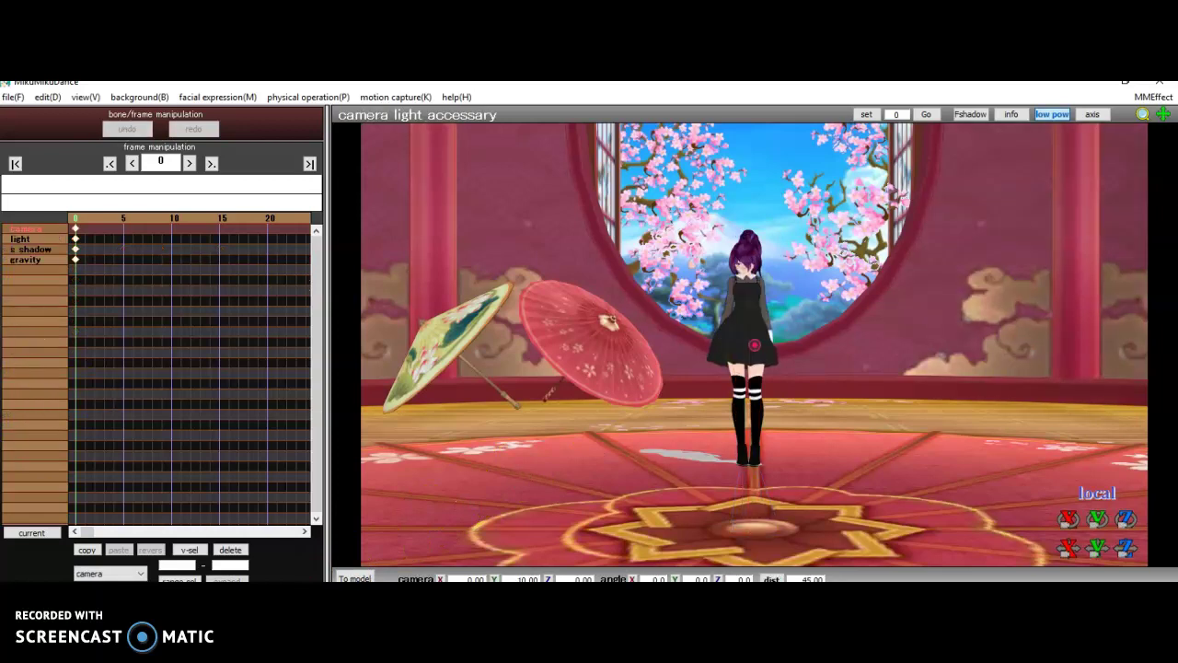
left_click(14, 97)
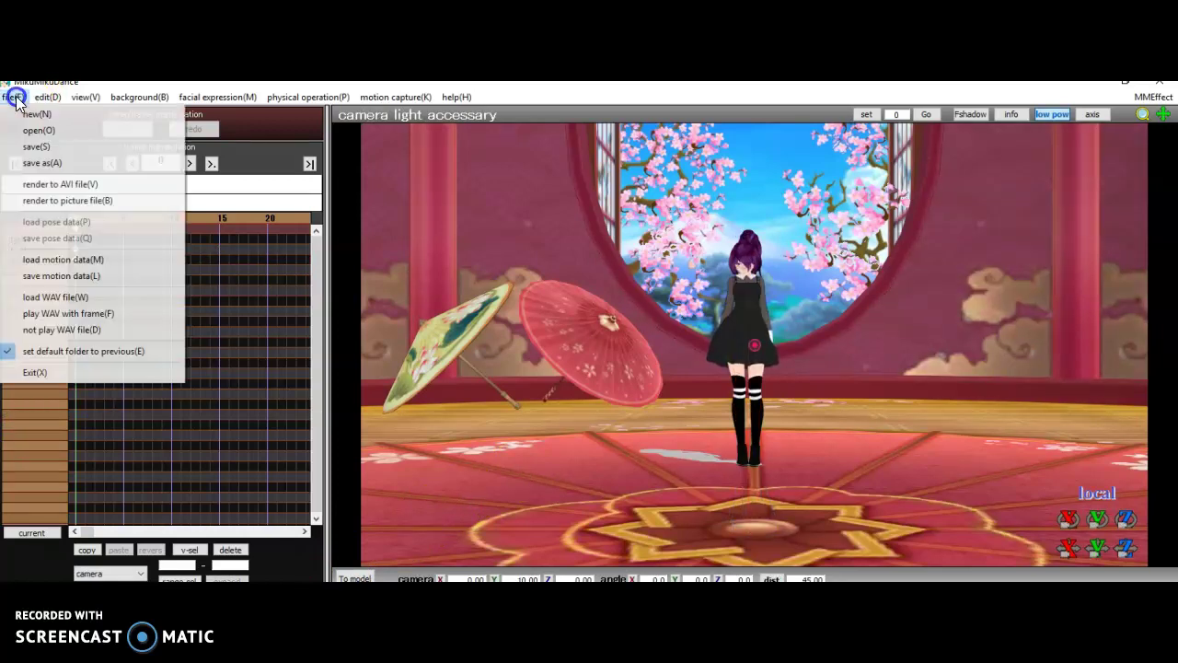
left_click(31, 259)
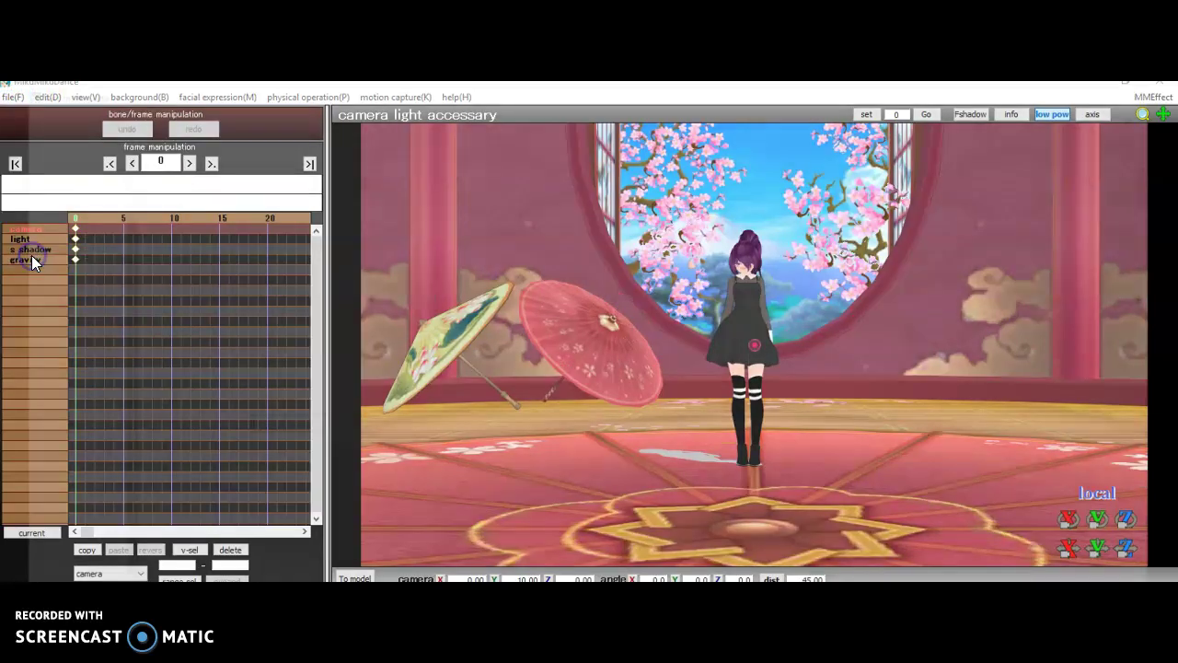
left_click_drag(1161, 173, 1140, 256)
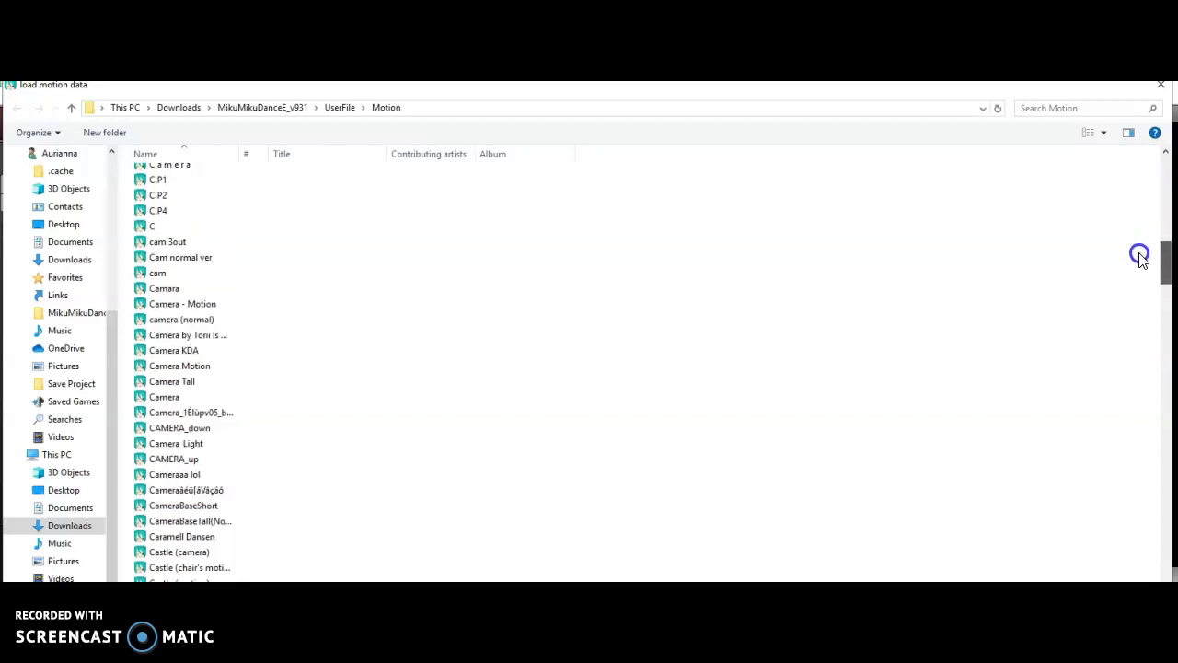
double_click(241, 397)
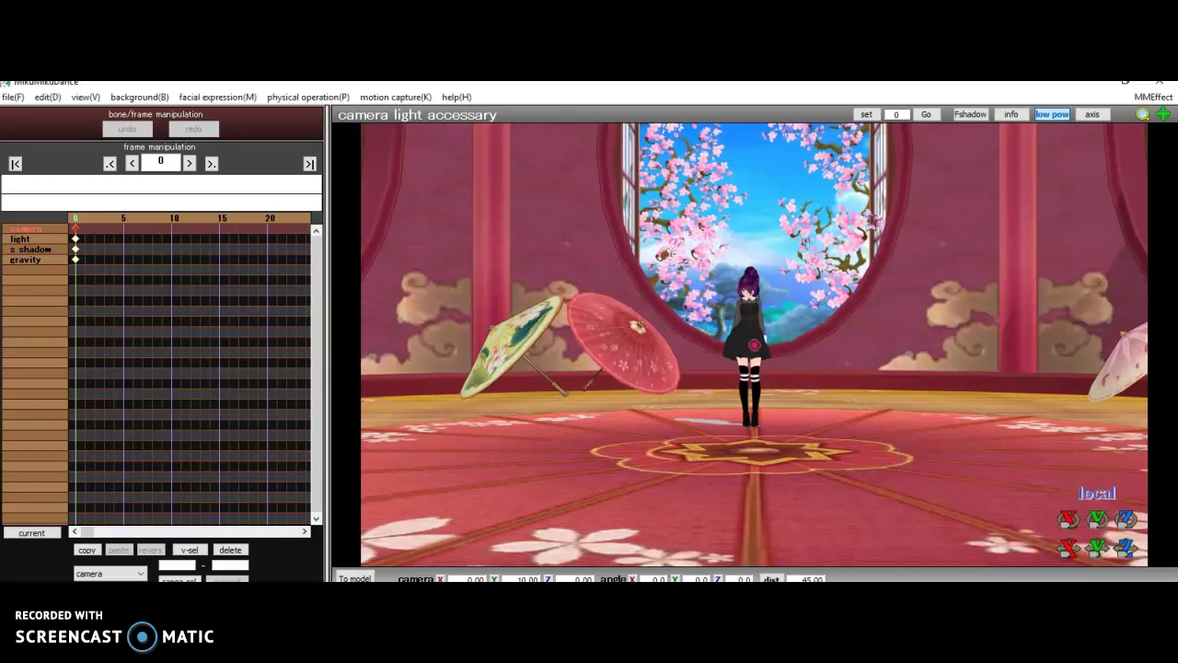
Step: Assign the main.fx effect from the ray-mmd-1.3.0 Main folder to Done.pmx in the MMEffect mapping and apply it
left_click(1144, 98)
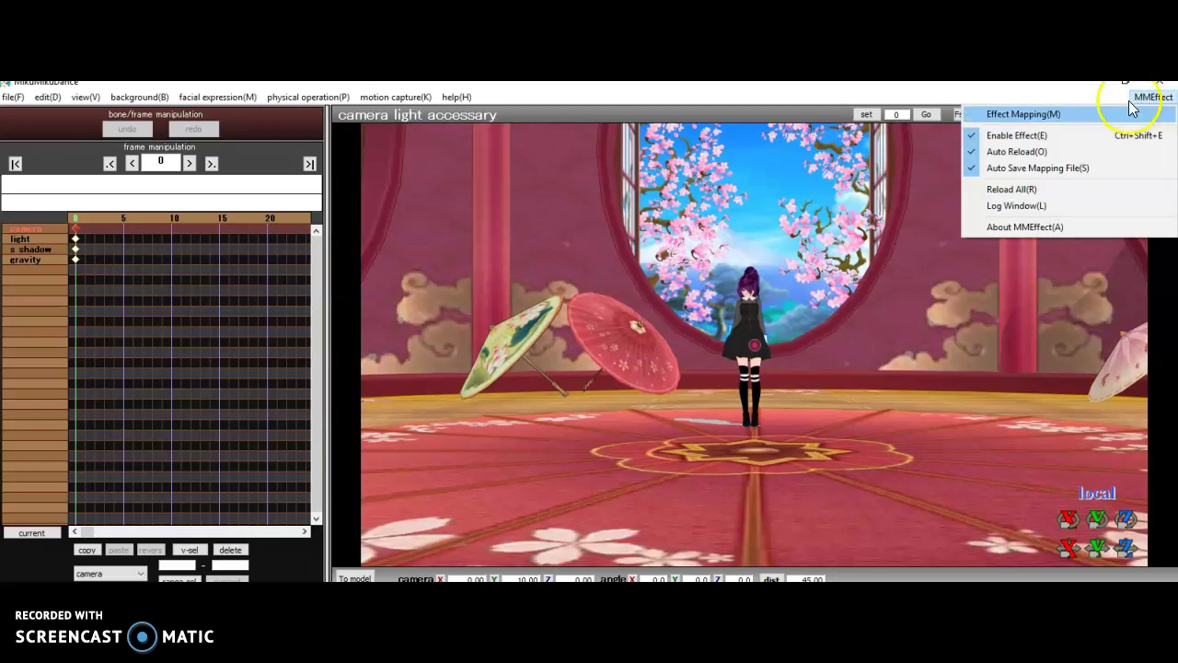
left_click(1079, 118)
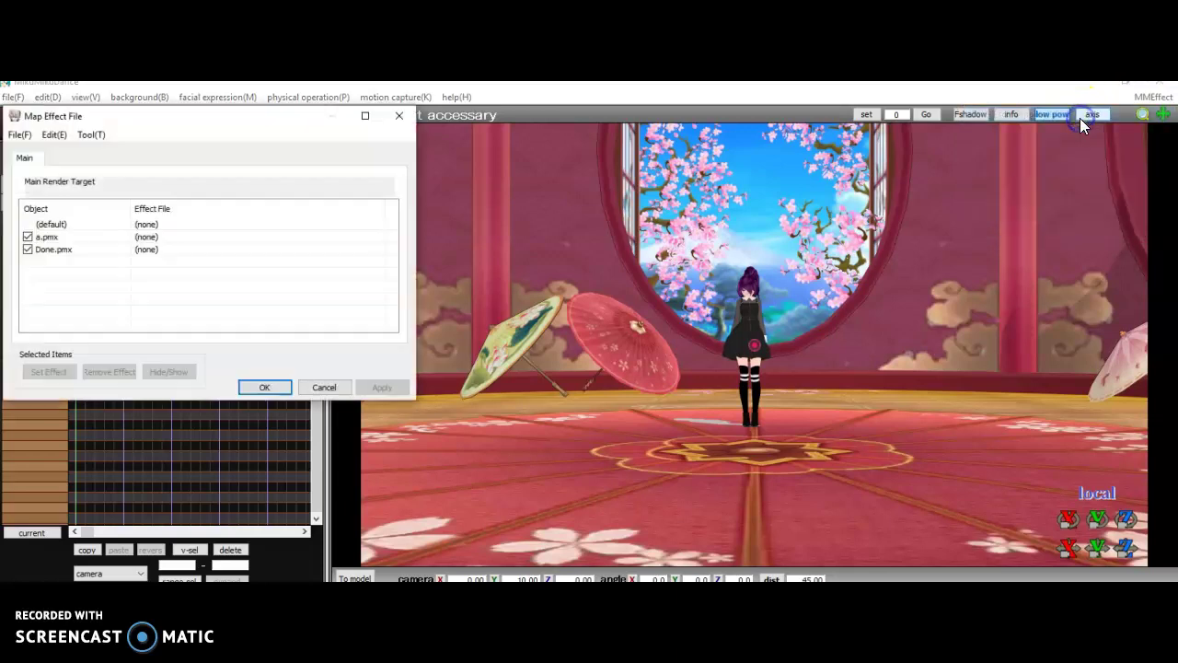
left_click(88, 250)
left_click(48, 371)
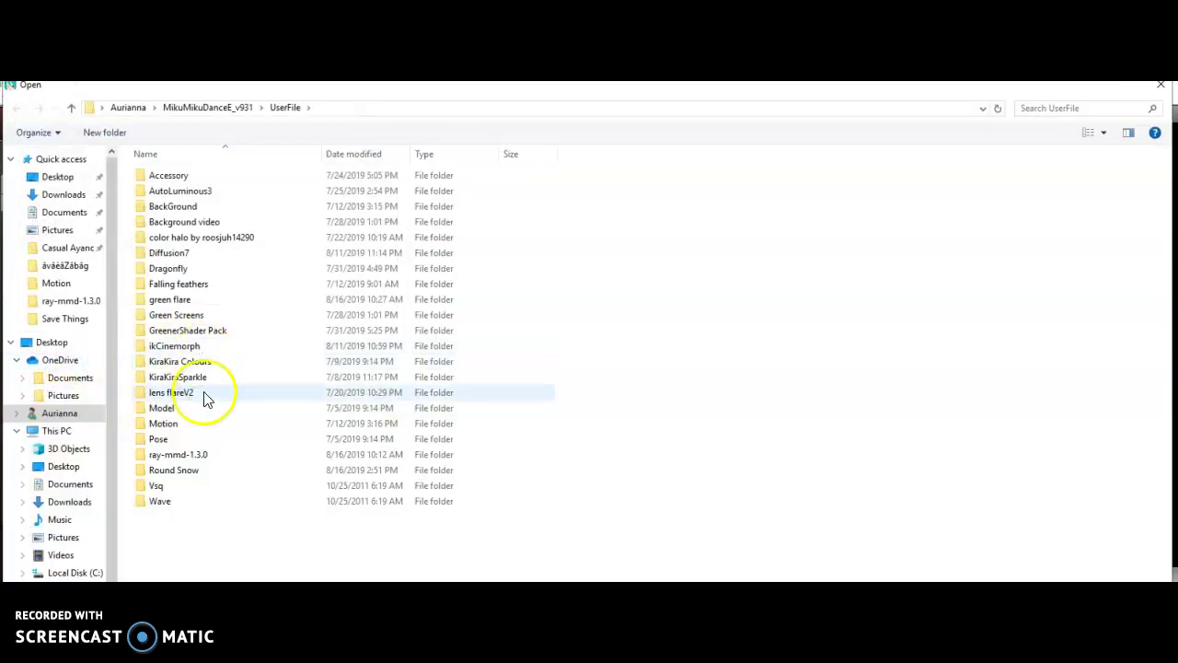
double_click(187, 455)
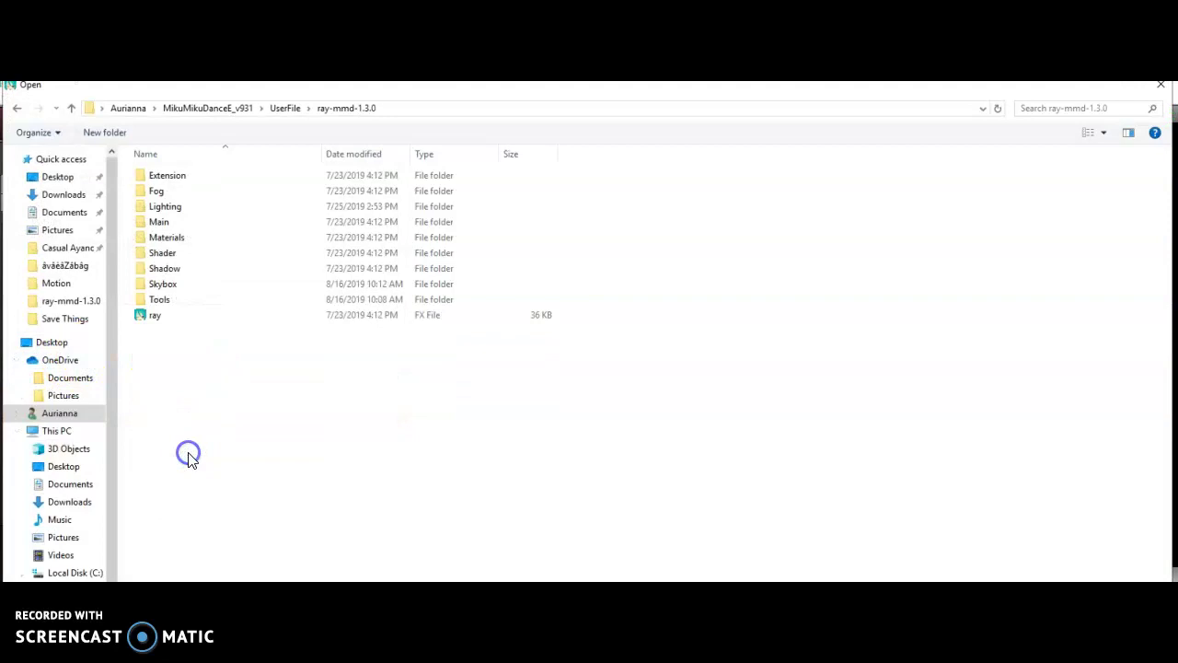
double_click(162, 224)
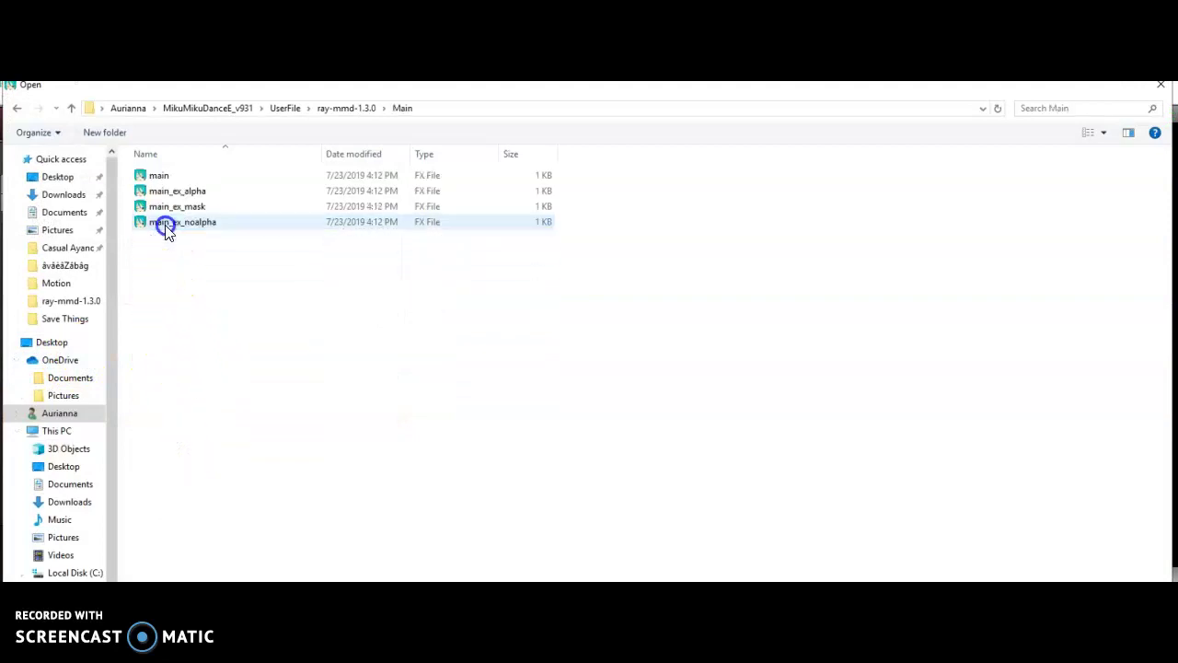
double_click(153, 177)
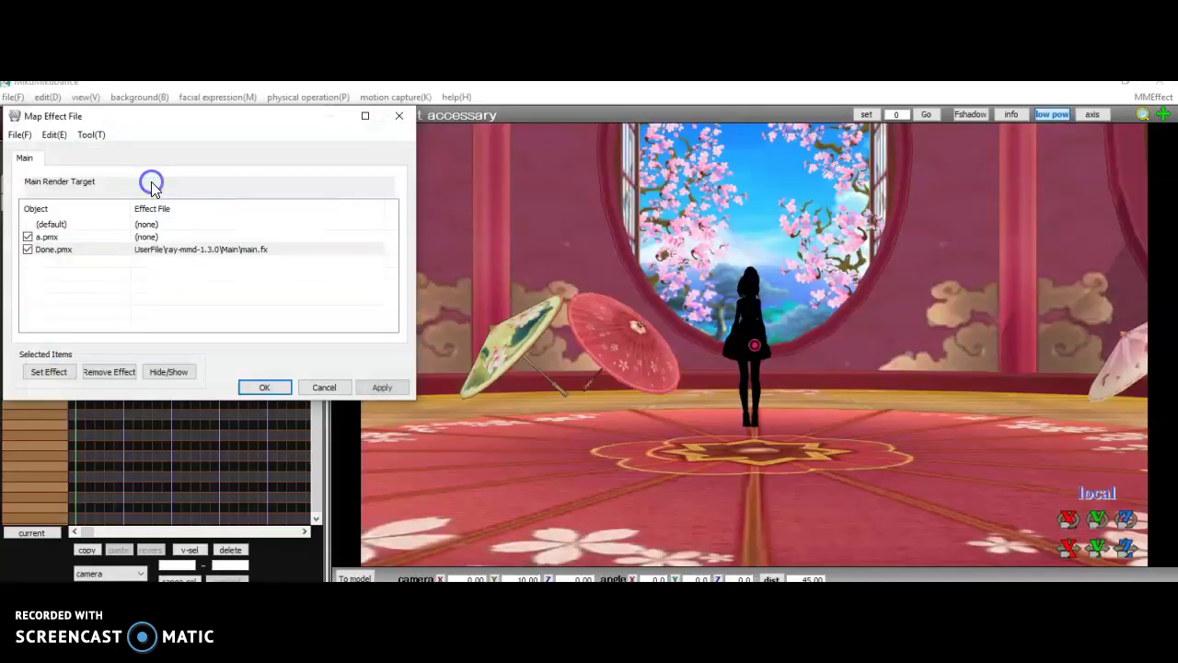
left_click(269, 388)
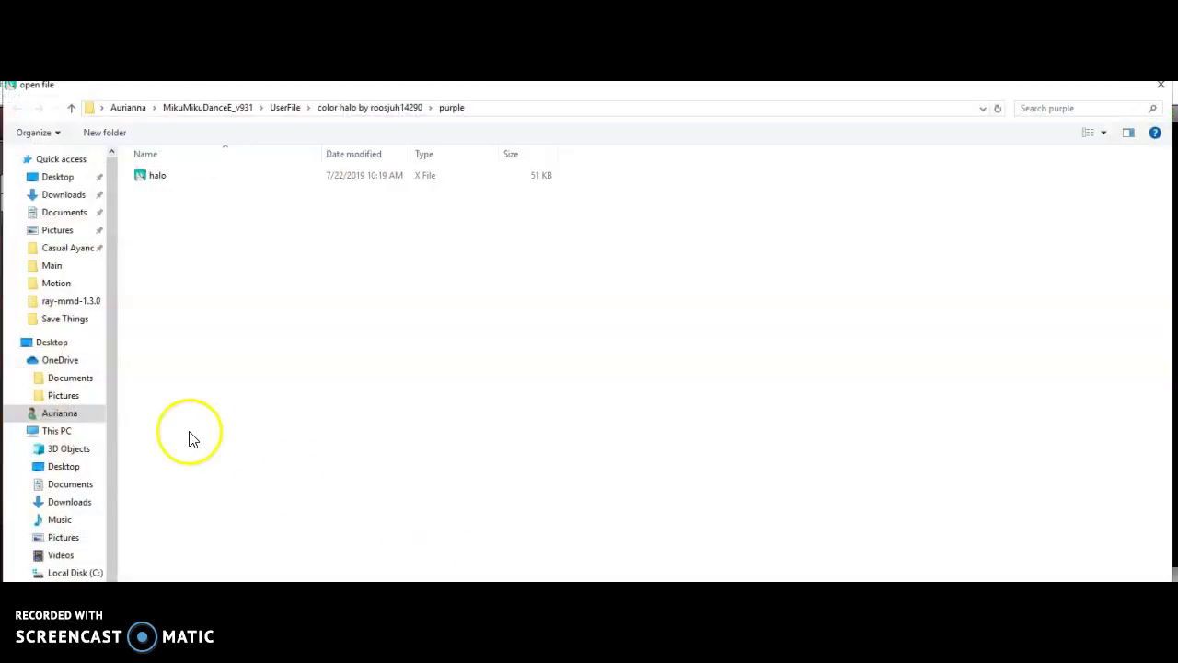
Step: Load the ray.x accessory from UserFile\ray-mmd-1.3.0 in the MikuMikuDanceE_v931 folder
left_click(85, 416)
left_click(622, 164)
double_click(622, 164)
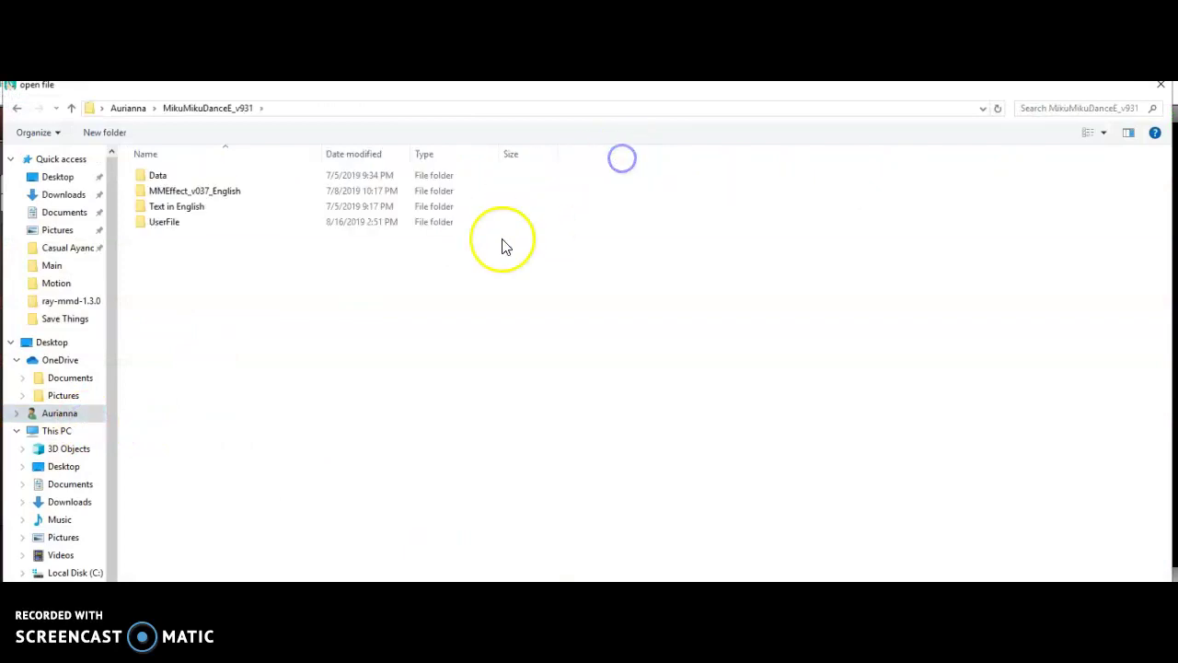
double_click(434, 223)
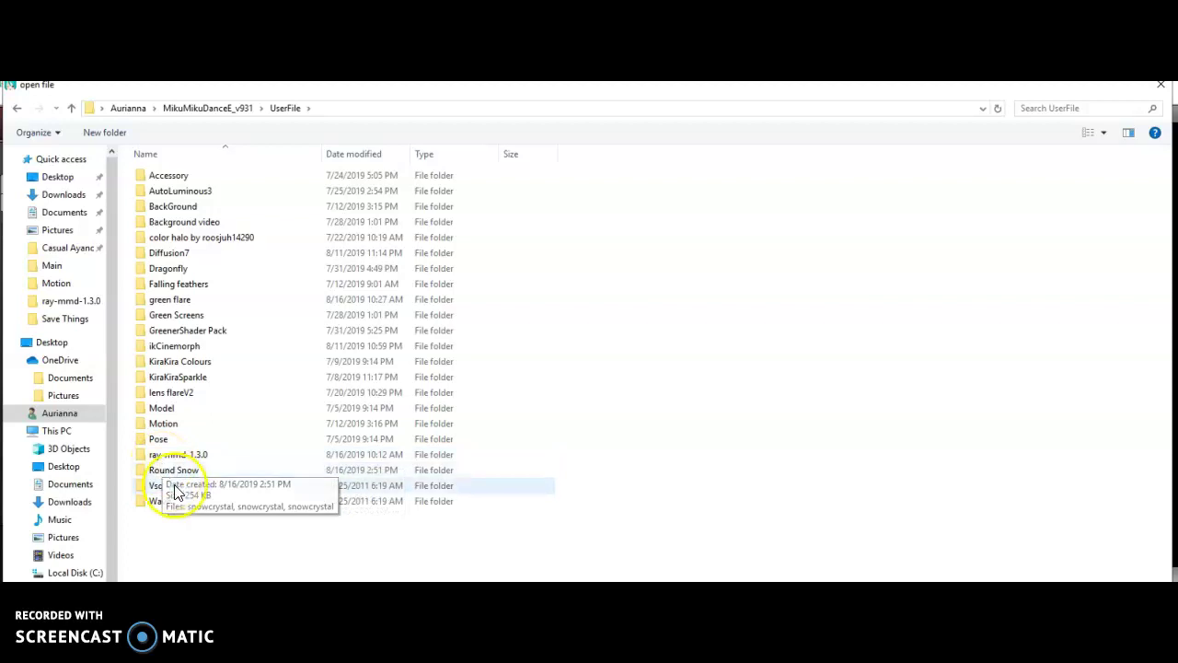
double_click(180, 454)
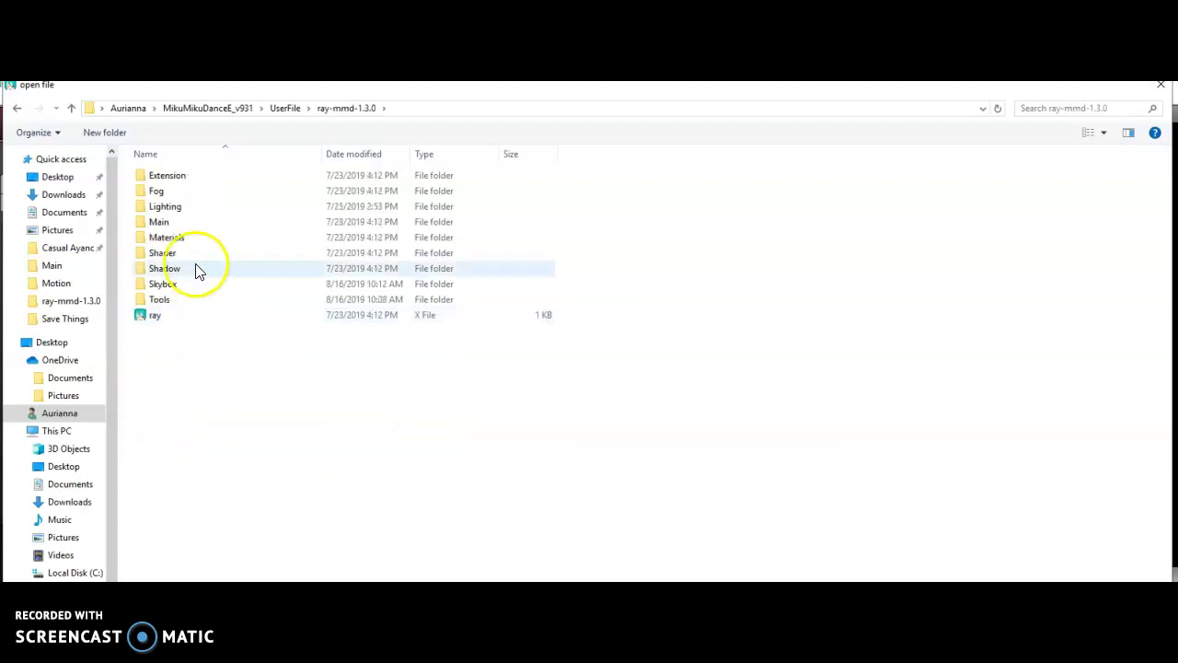
double_click(152, 316)
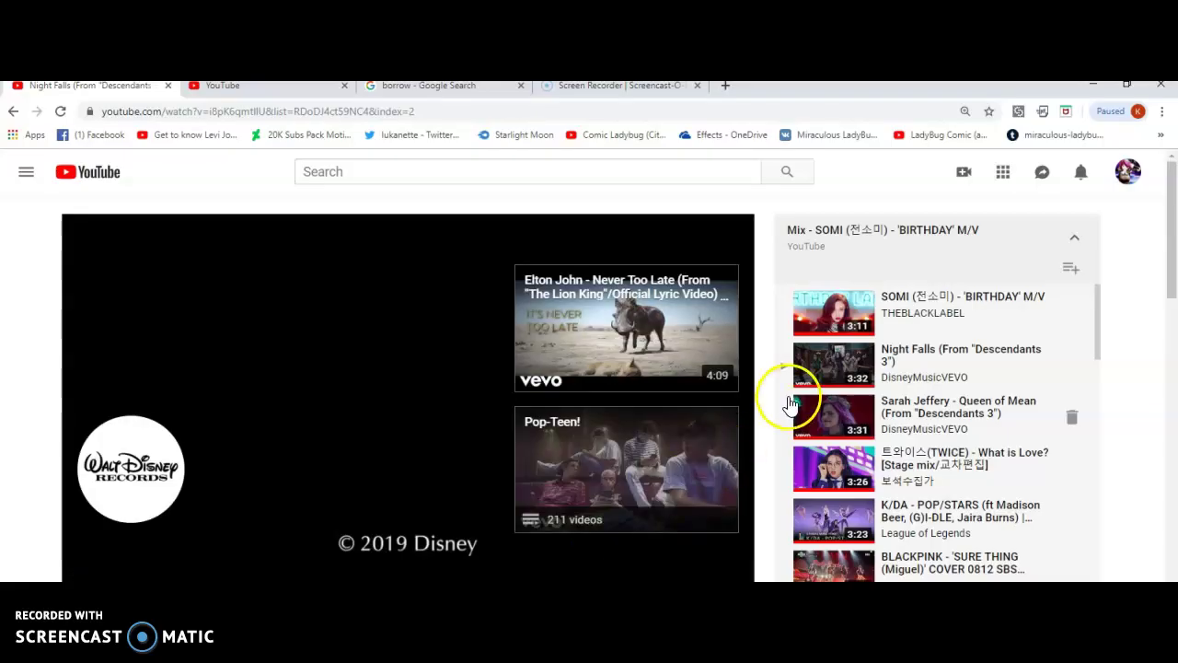
Step: Play the "Queen of Mean" music video from the YouTube mix, skip its ad, and minimize the browser
left_click(789, 403)
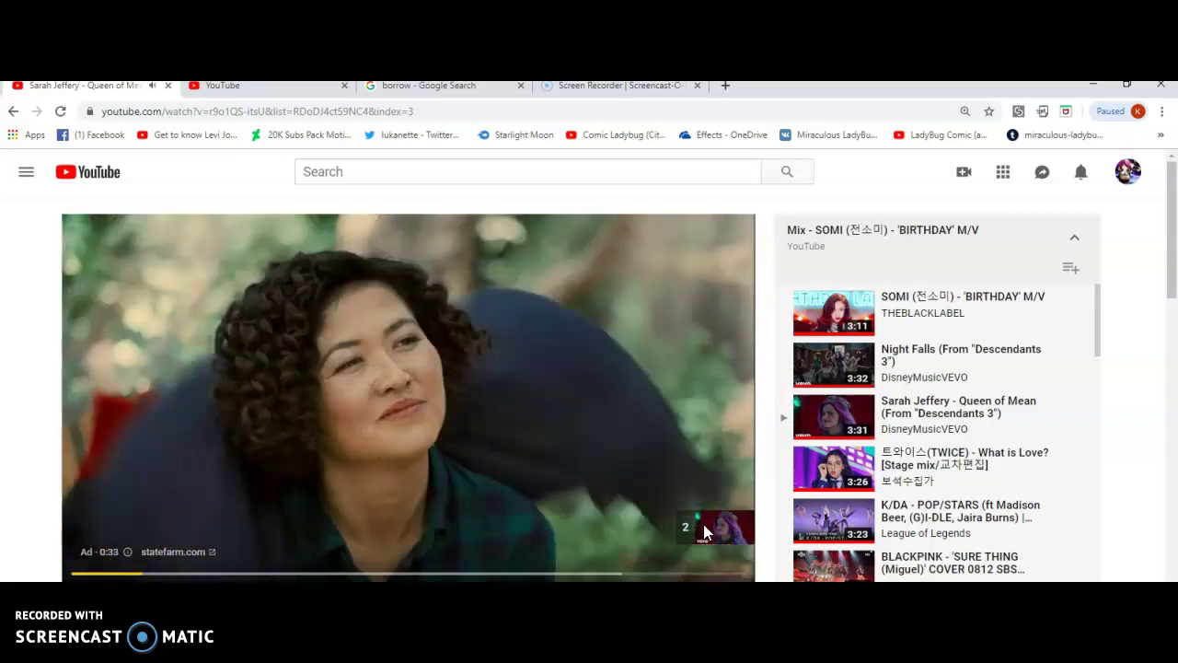
left_click(703, 528)
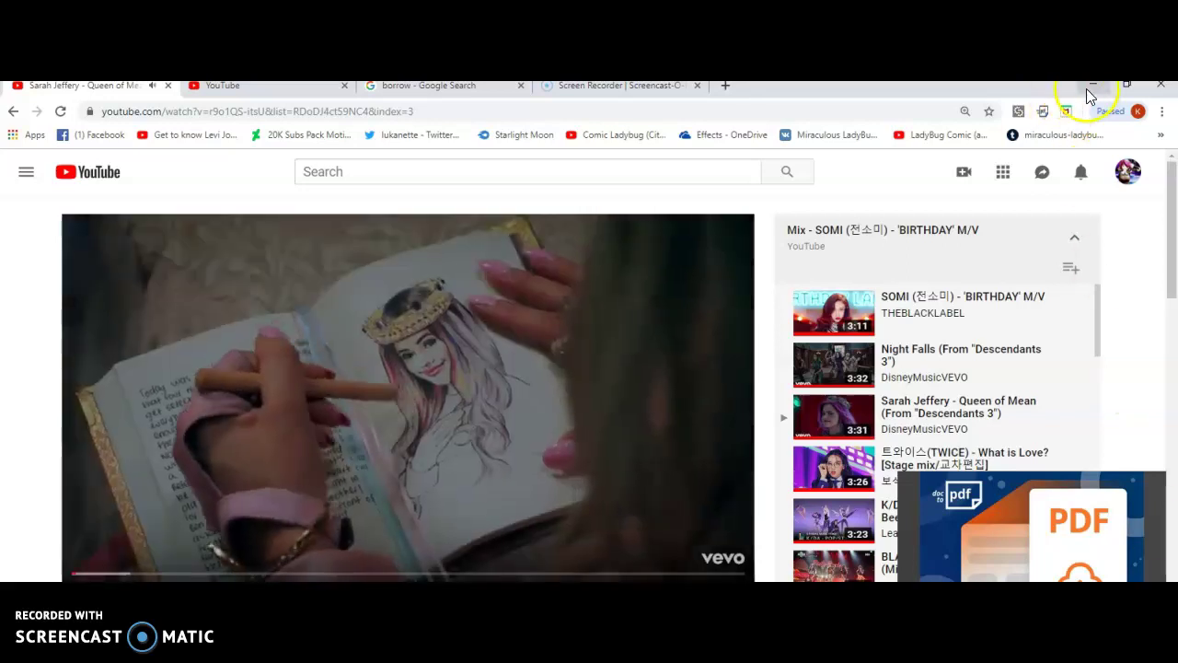
left_click(1092, 86)
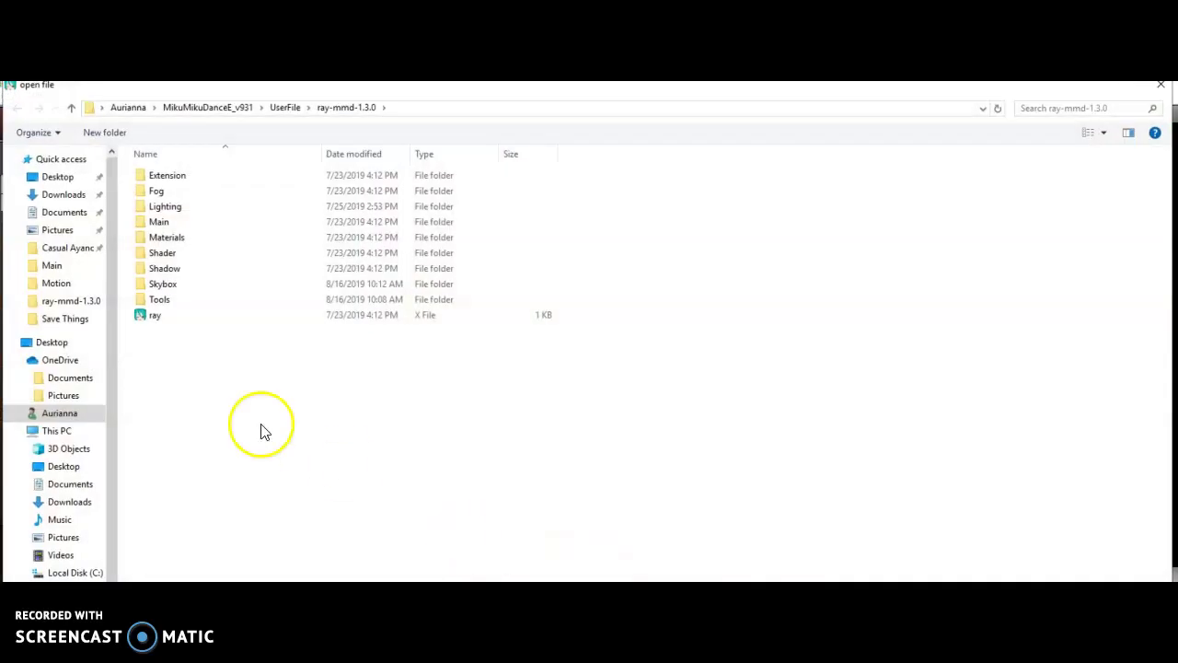
Step: Load the ray.x accessory from the ray-mmd-1.3.0 folder once more
left_click(206, 316)
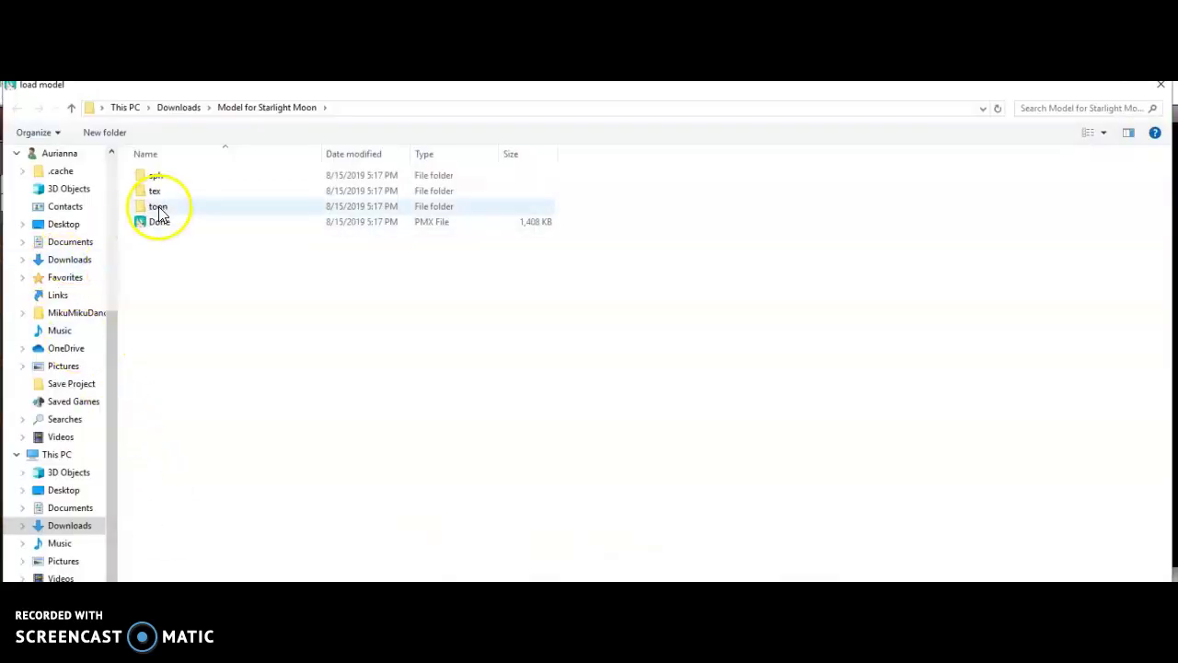
Step: Load the skybox_hdr.pmx model from UserFile\ray-mmd-1.3.0\Skybox\GrandCanyon and dismiss the desktop notification
left_click(50, 523)
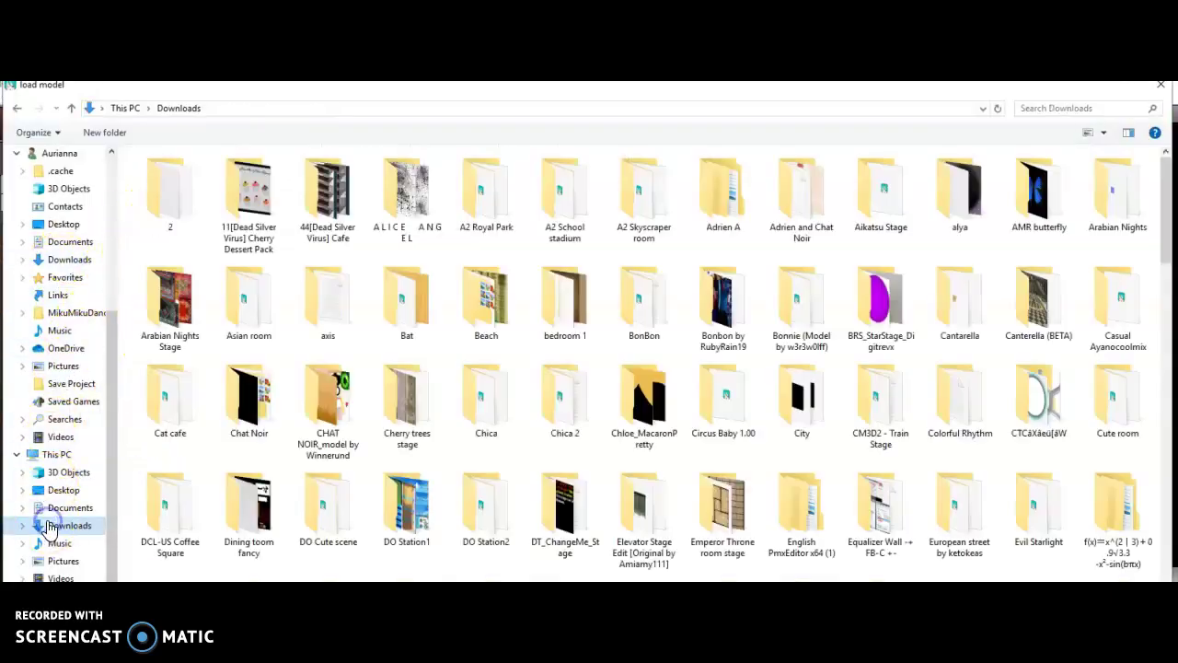
scroll(662, 250, "down", 5)
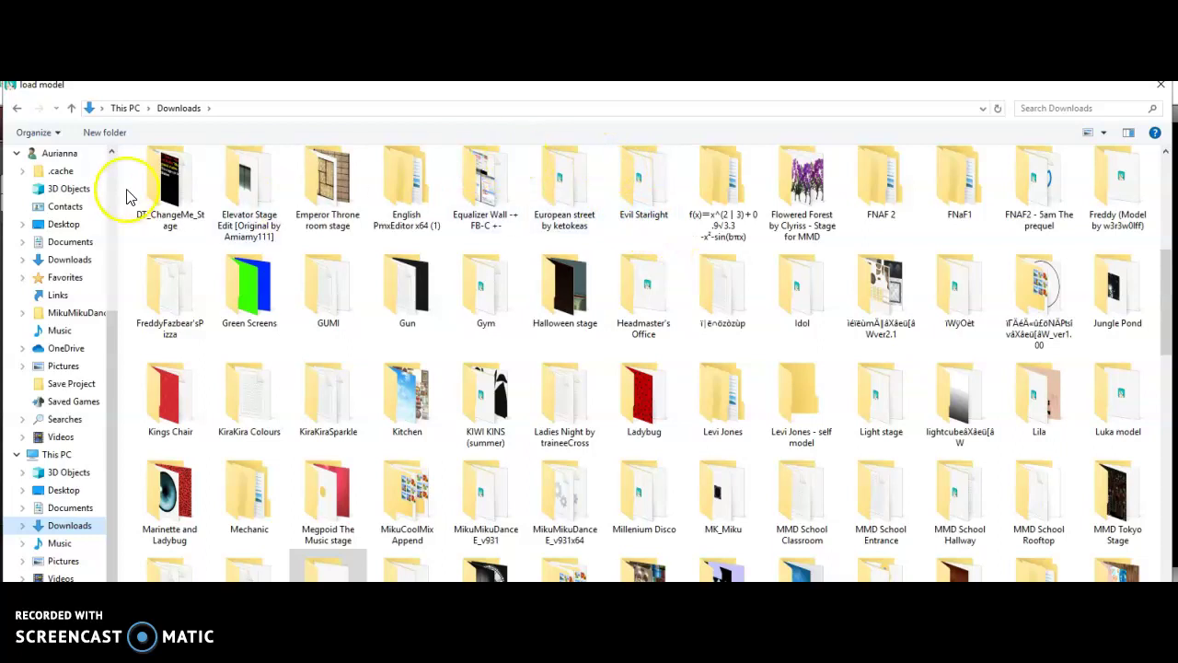
left_click(57, 151)
double_click(619, 175)
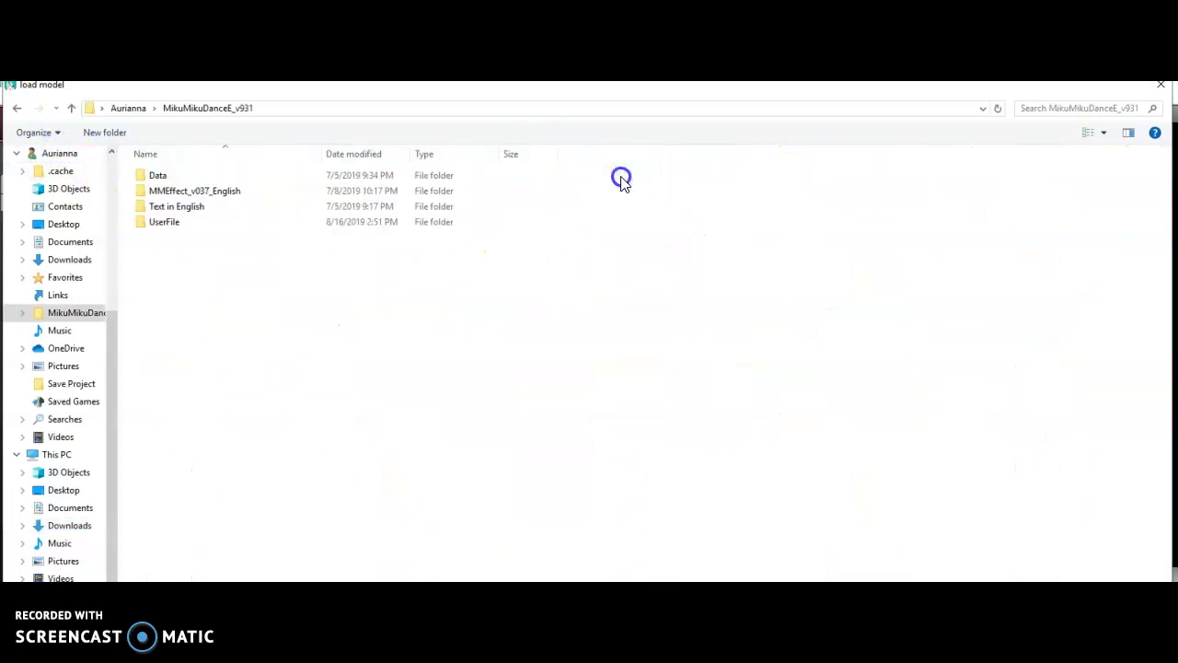
double_click(436, 232)
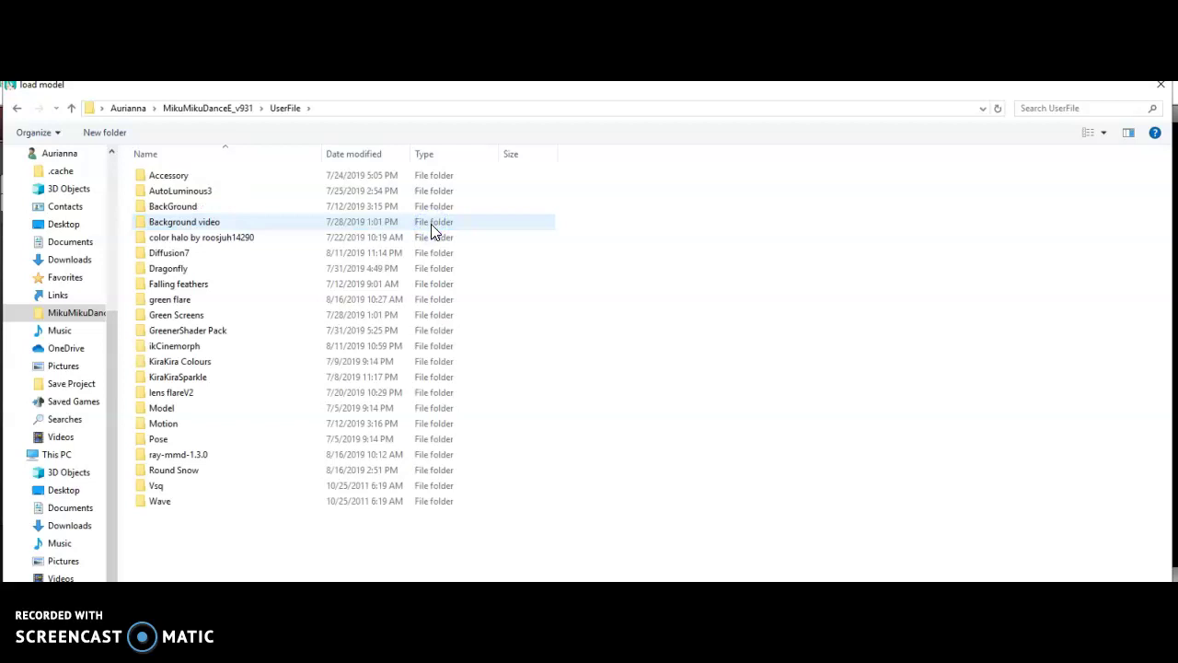
key("XF86AudioRaiseVolume")
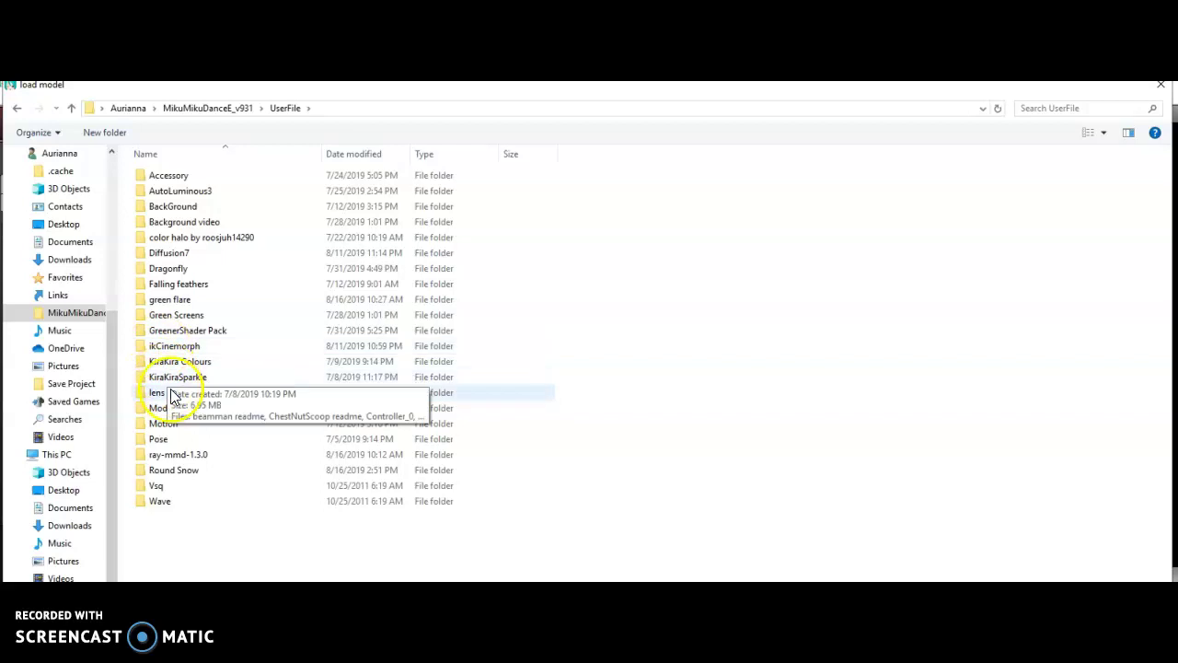
double_click(158, 456)
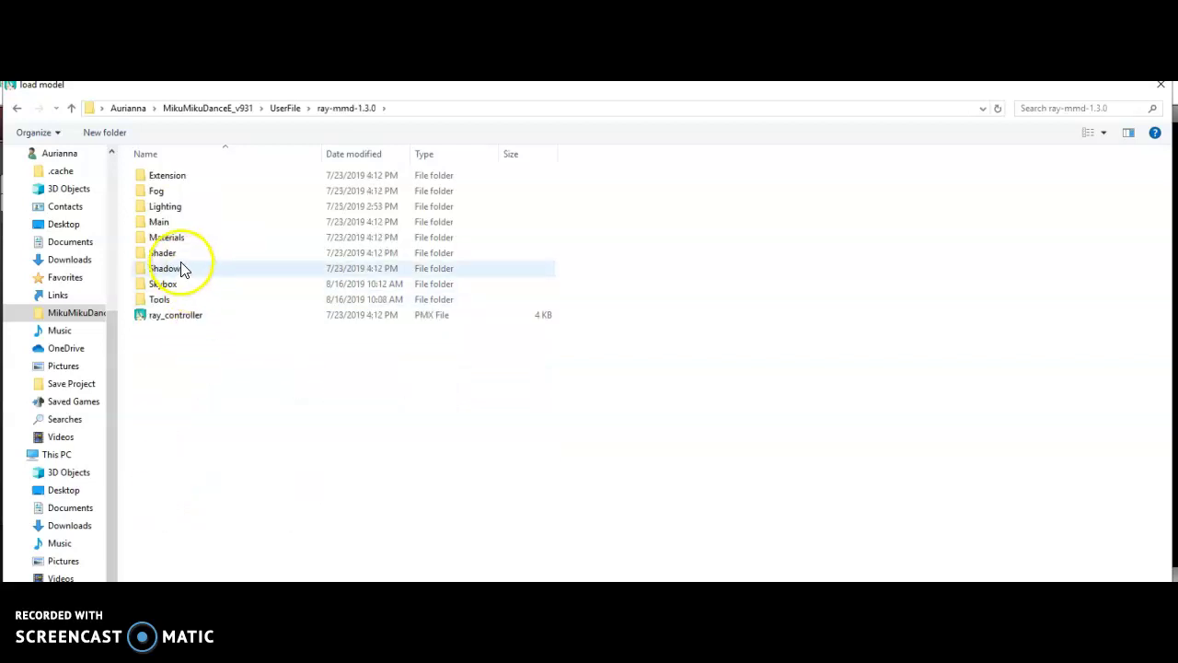
double_click(171, 282)
double_click(197, 176)
double_click(184, 191)
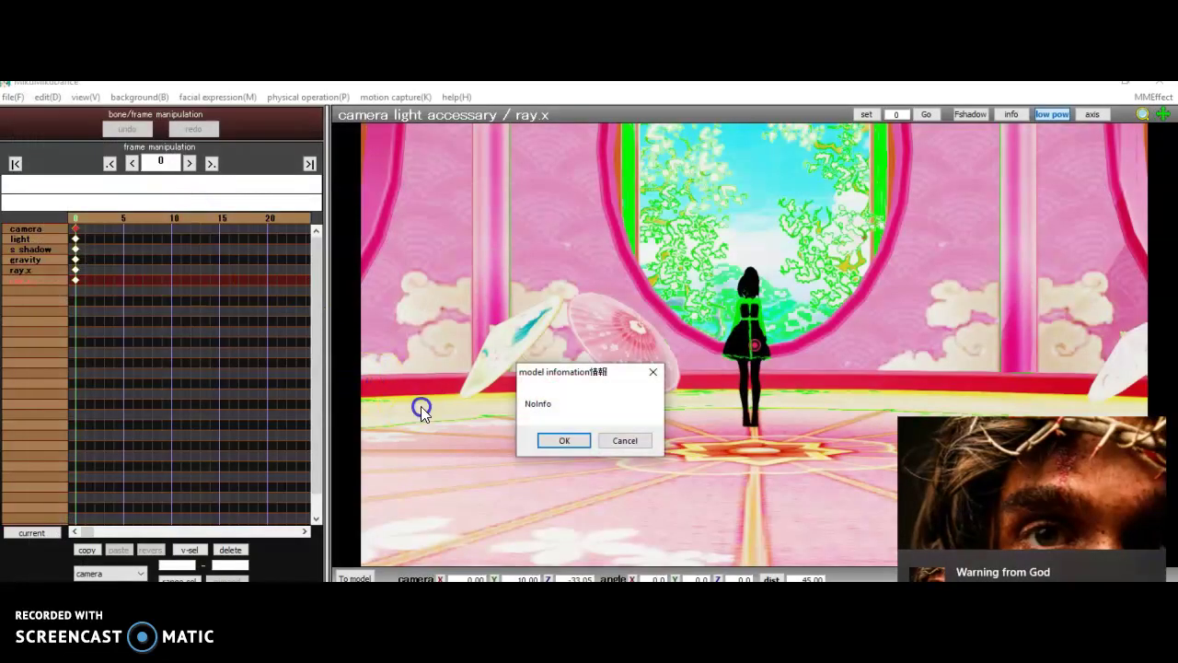
left_click(542, 441)
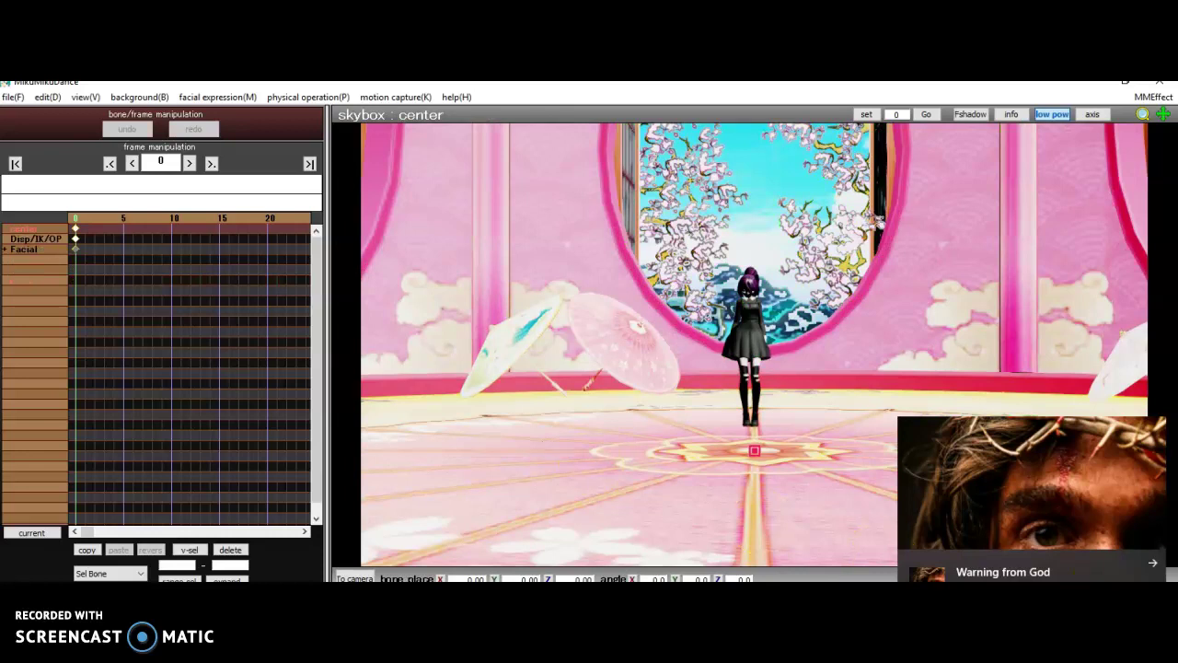
left_click(1150, 561)
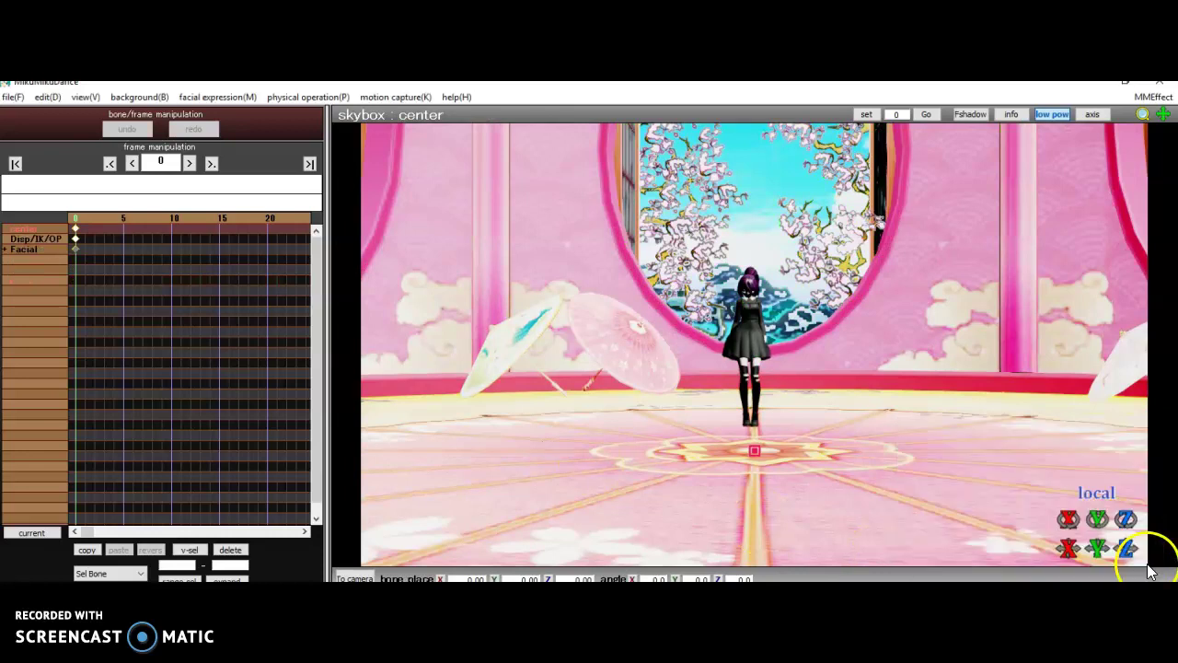
Step: Replace the effect on Done.pmx with the shader from GreenerShader Pack\GreenerShader_ES_v1.13 RIM in the MMEffect mapping
left_click(1150, 96)
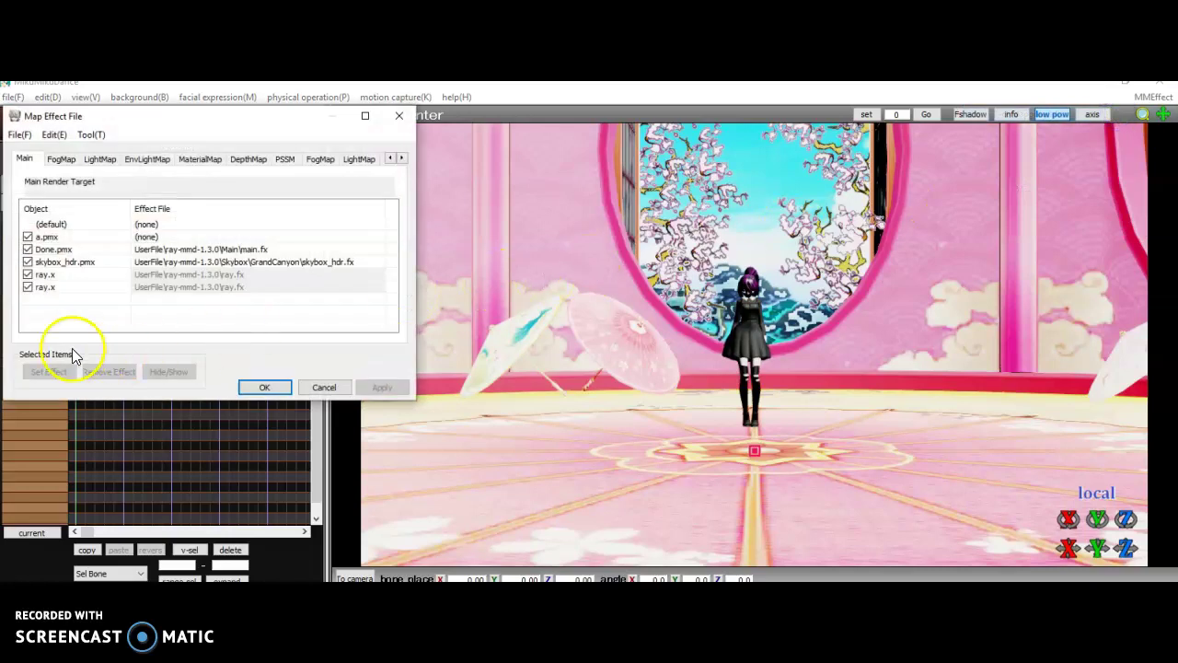
left_click(53, 250)
left_click(42, 372)
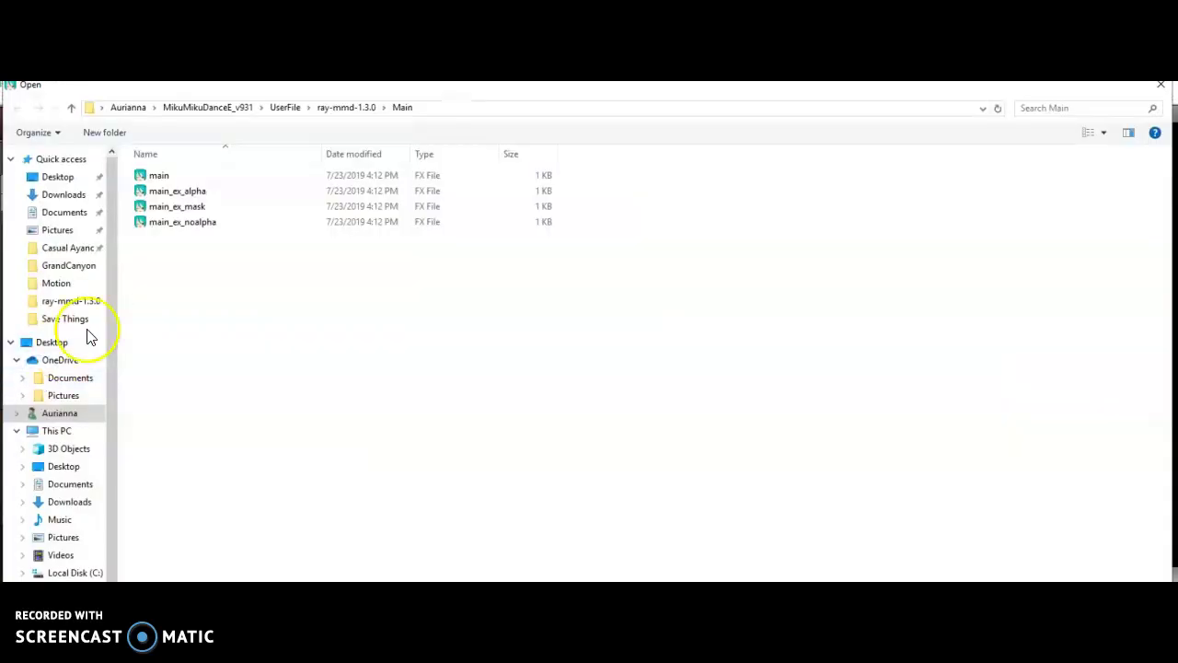
left_click(41, 413)
double_click(596, 191)
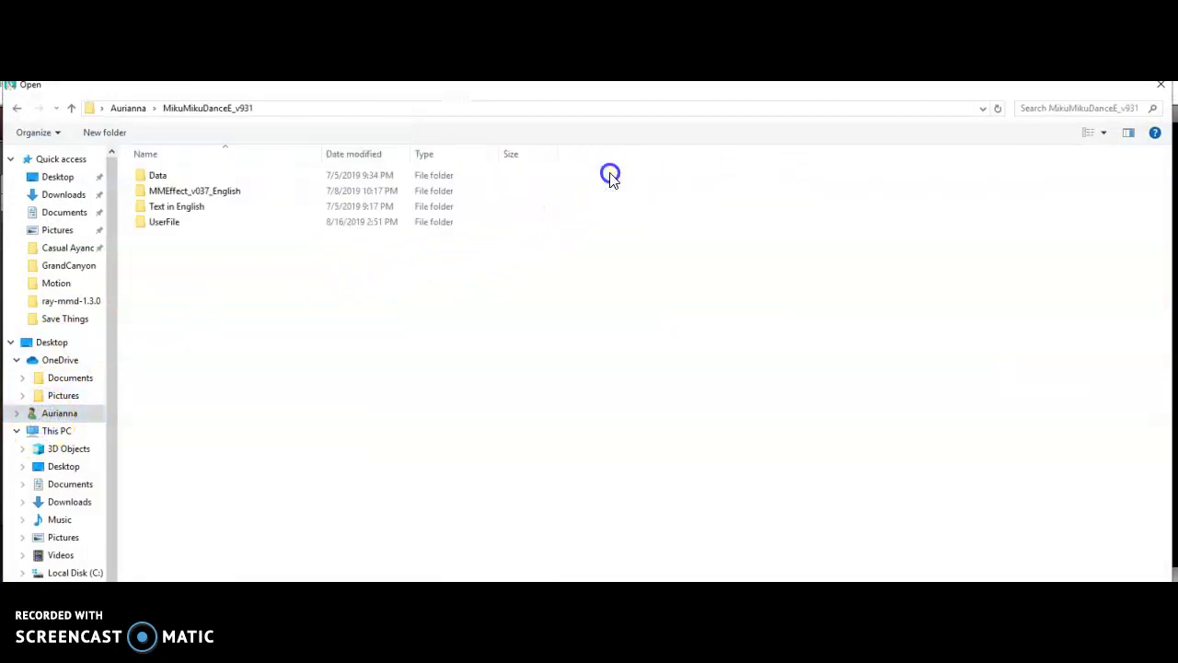
double_click(512, 224)
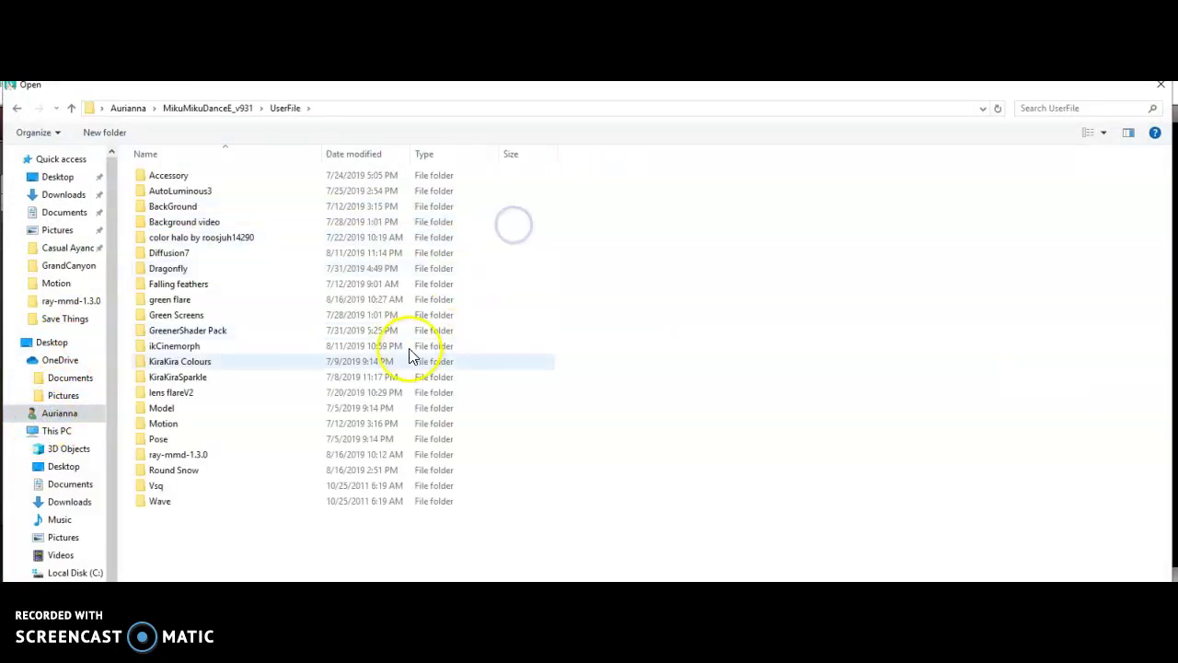
double_click(405, 332)
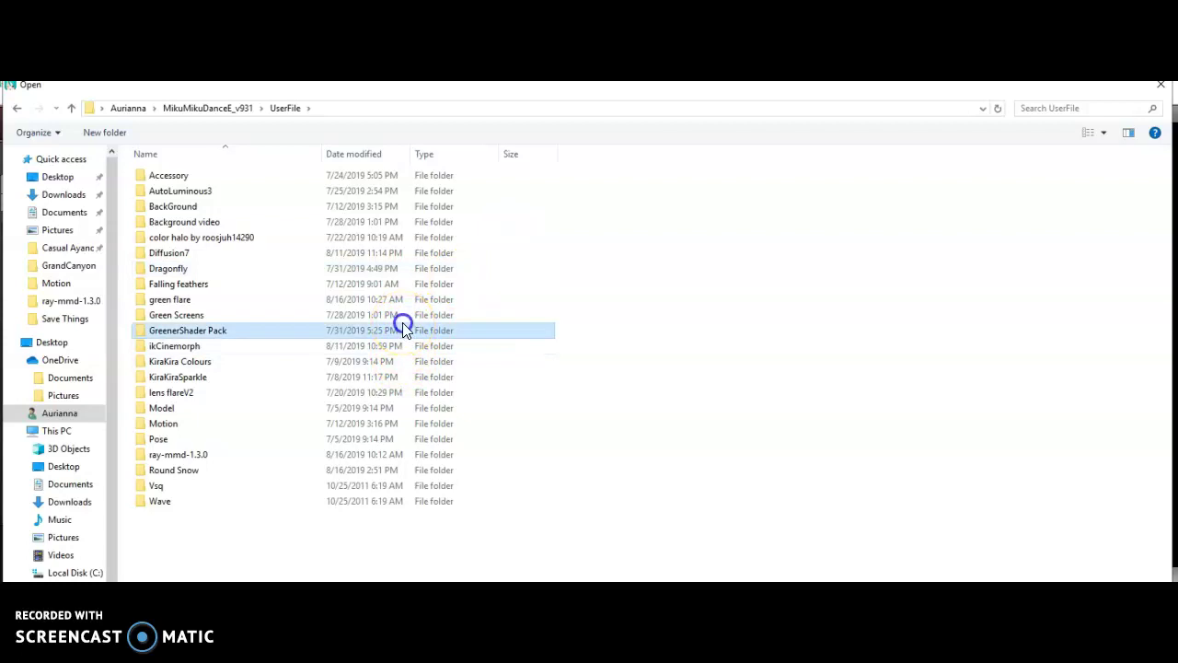
double_click(358, 221)
double_click(322, 191)
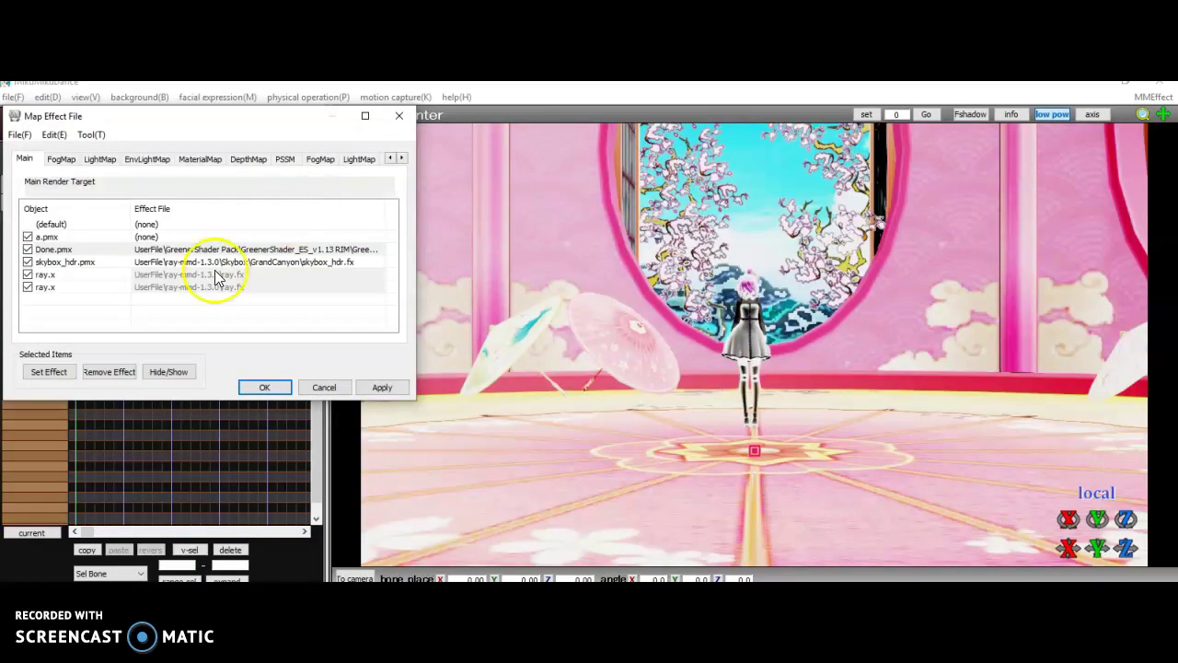
Step: Replace the effect on Done.pmx with GreenerShader_ES_LAMP1 from the subfolder of GreenerShader_ES_v1.13 RIM
left_click(49, 371)
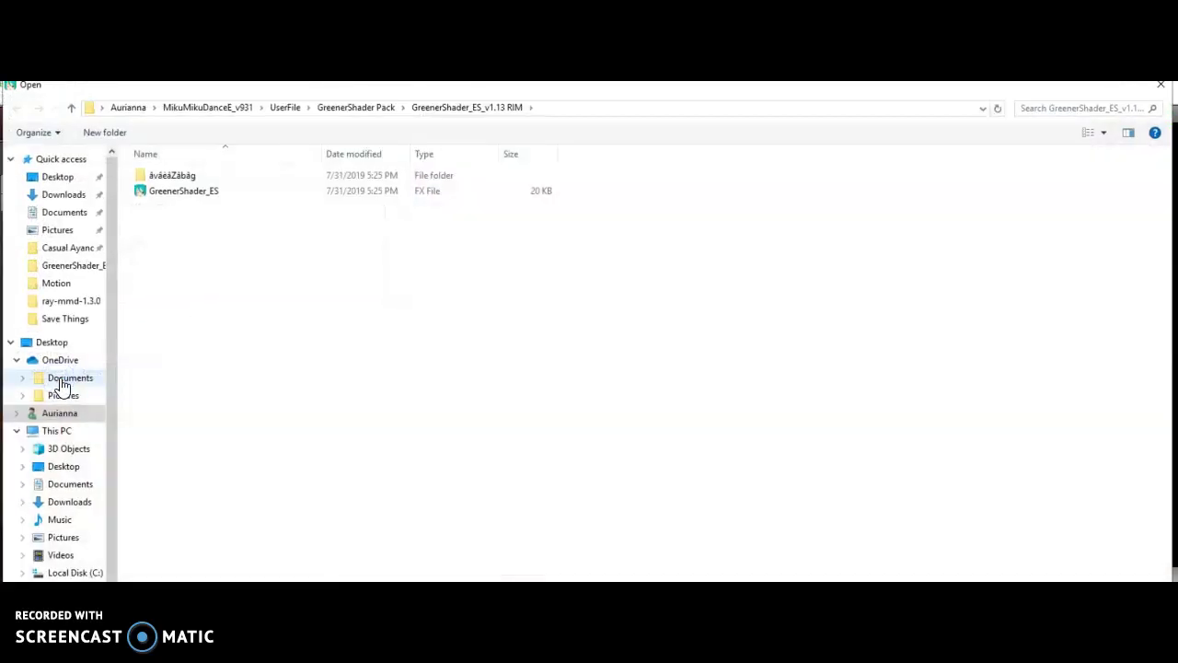
double_click(166, 175)
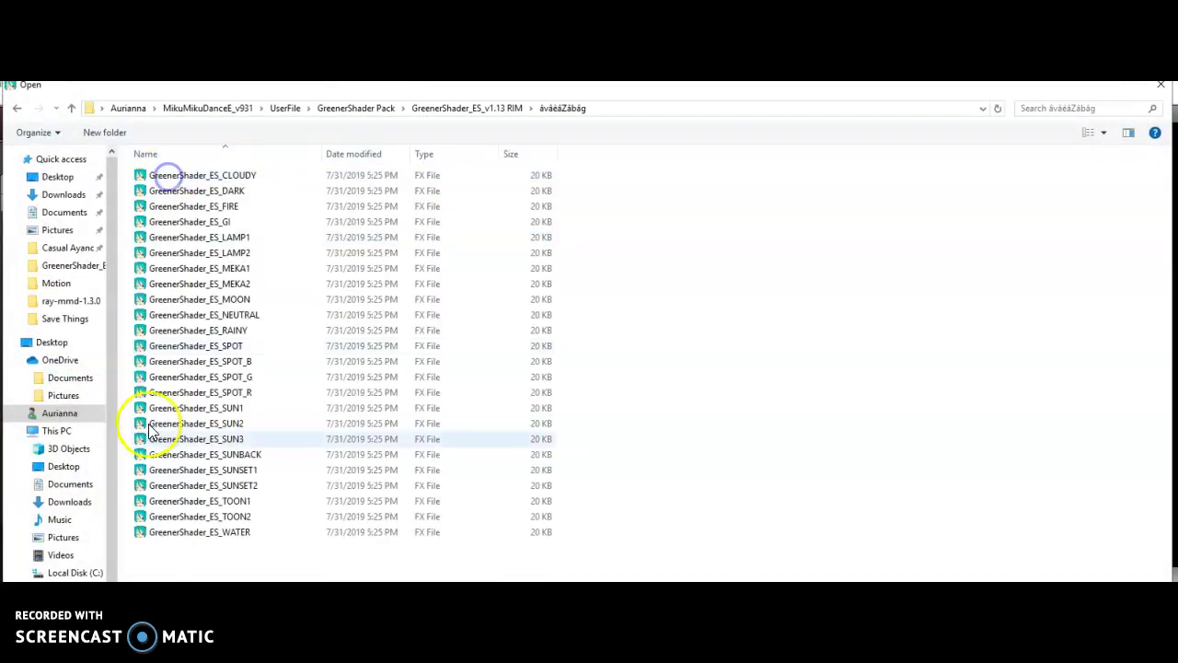
double_click(234, 238)
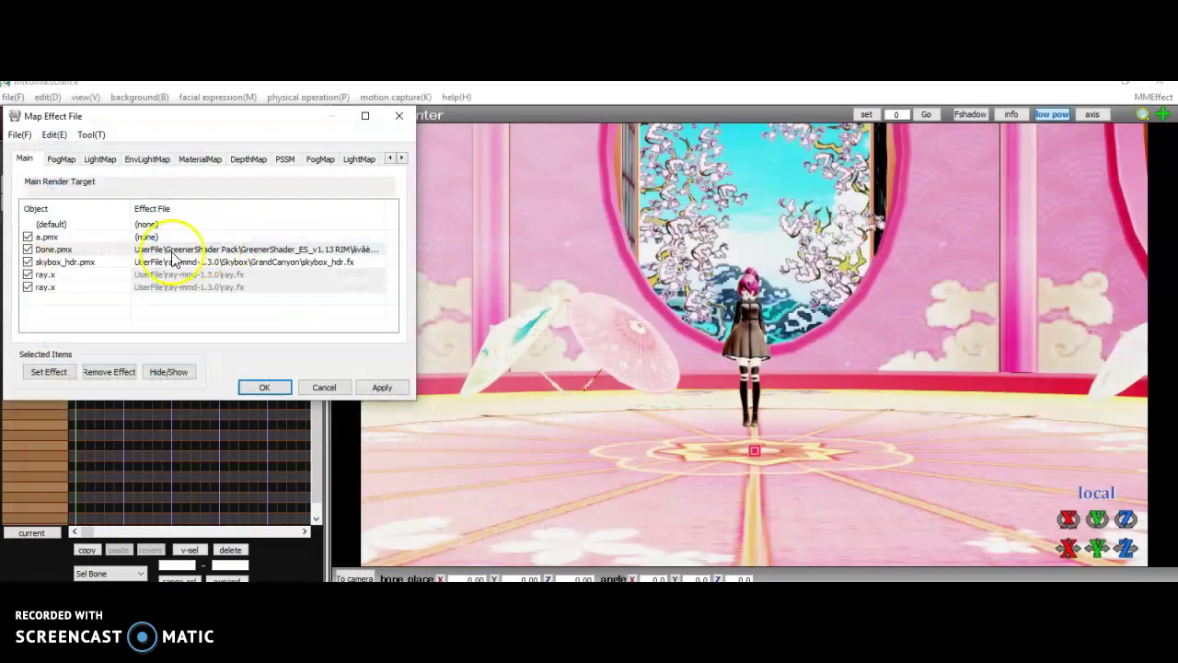
Step: Assign a GreenerShader_ES LAMP shader from the same subfolder to the stage model a.pmx and accept the effect mapping
left_click(99, 237)
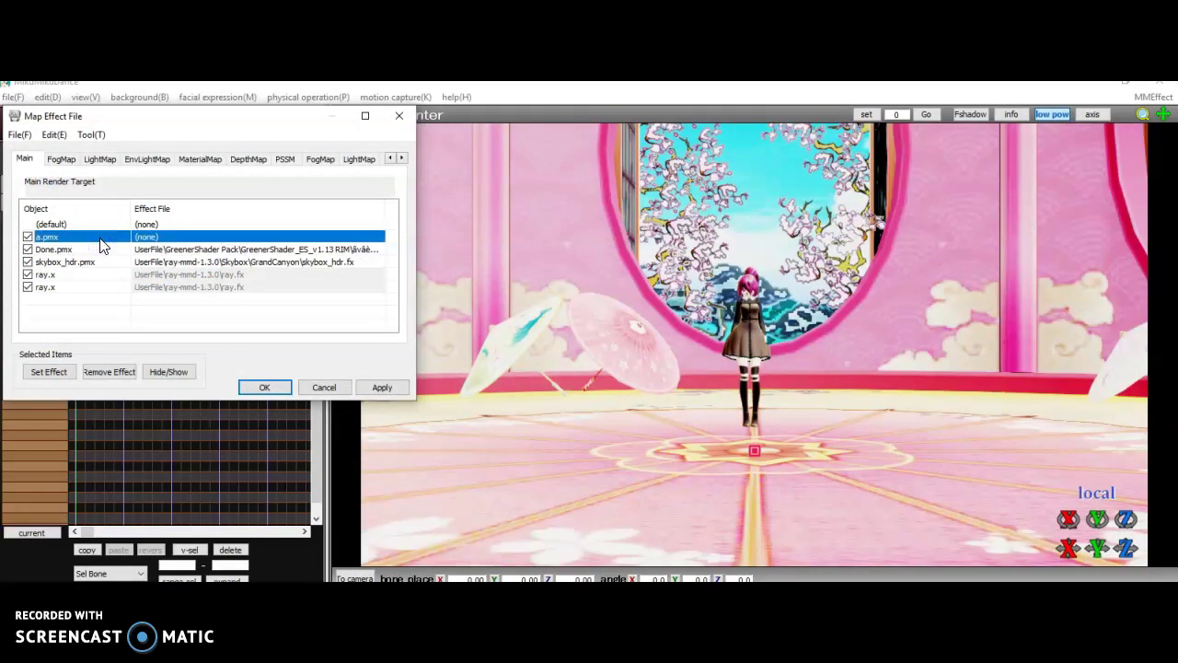
left_click(49, 370)
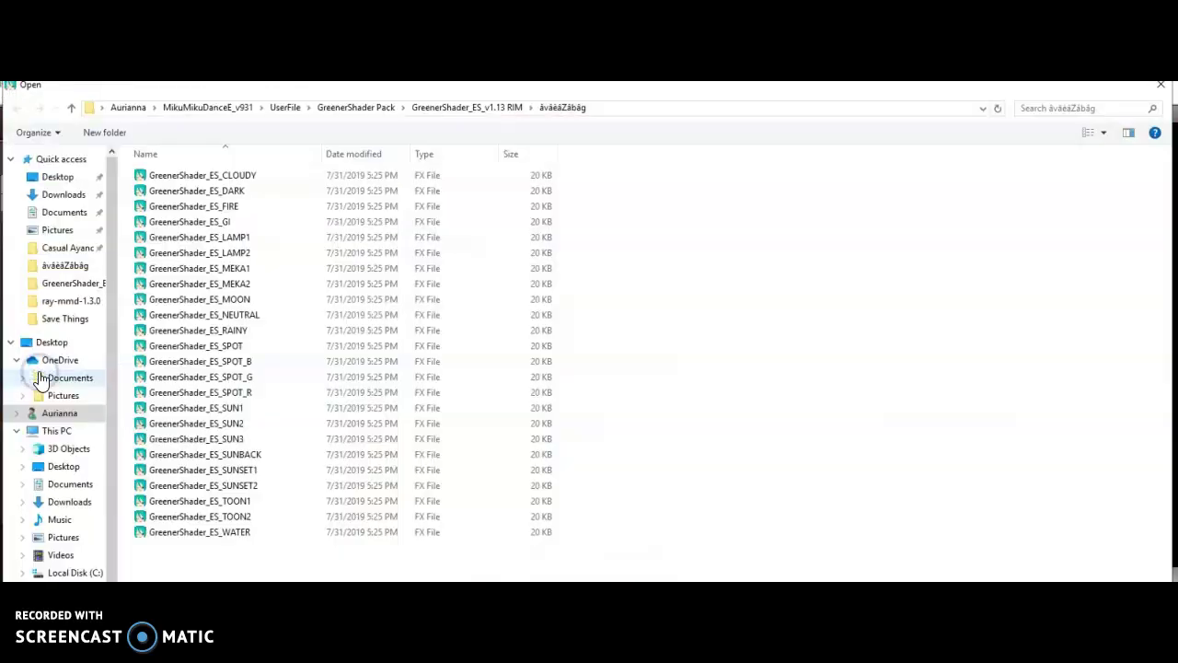
double_click(170, 257)
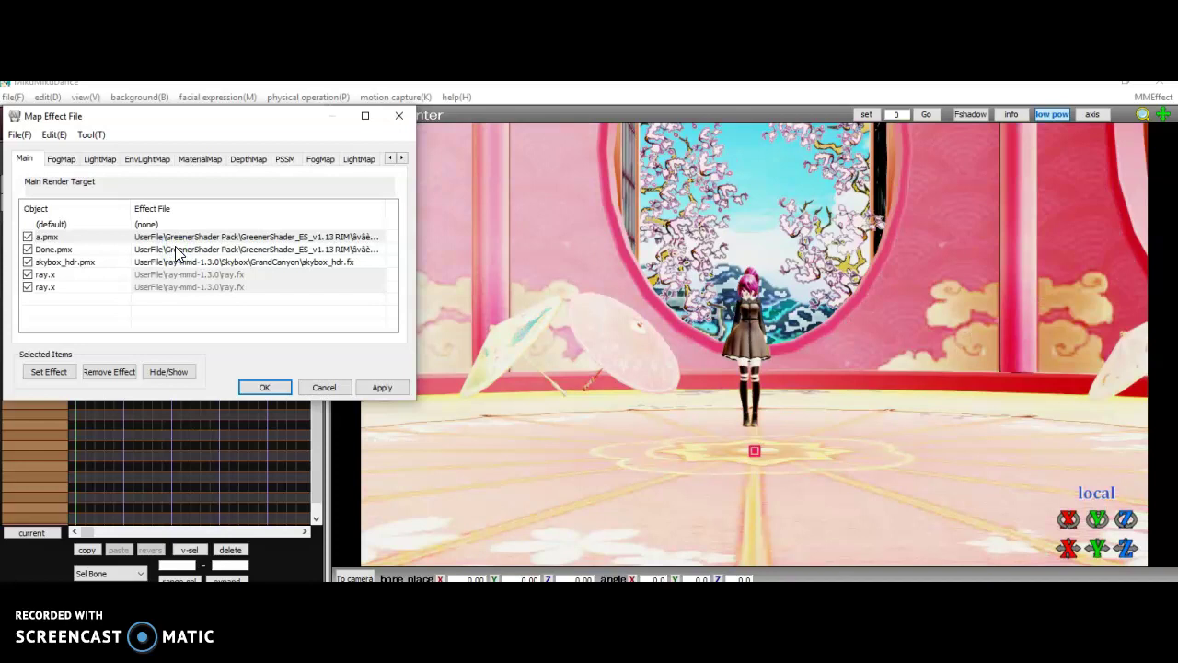
left_click(49, 371)
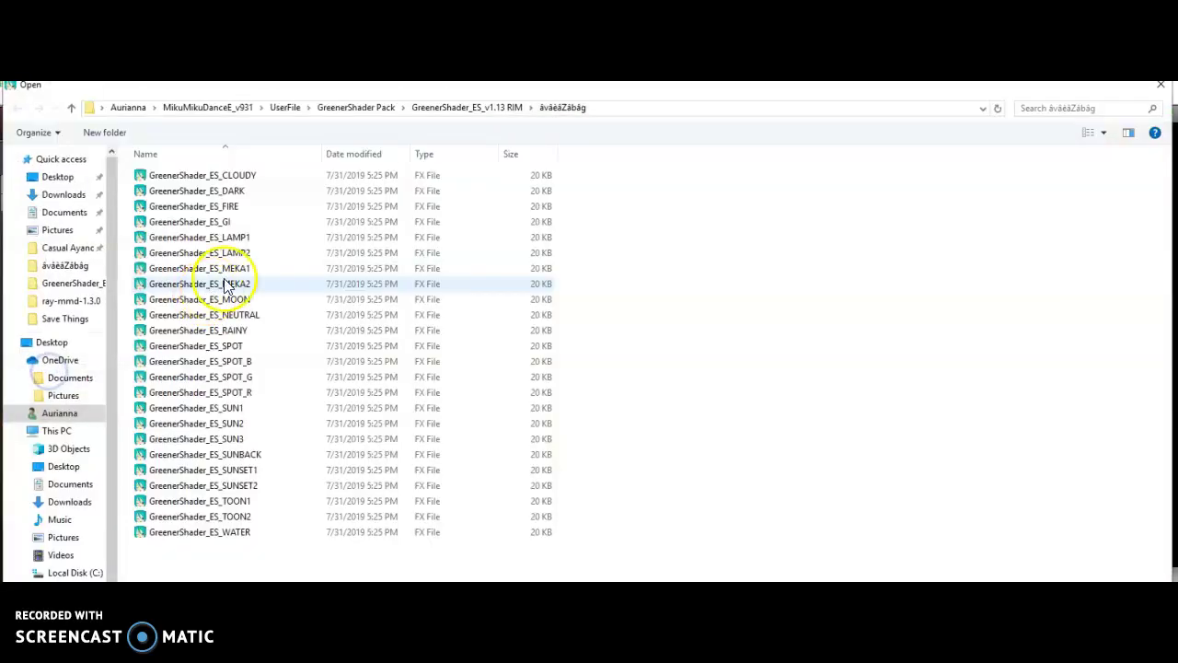
double_click(242, 253)
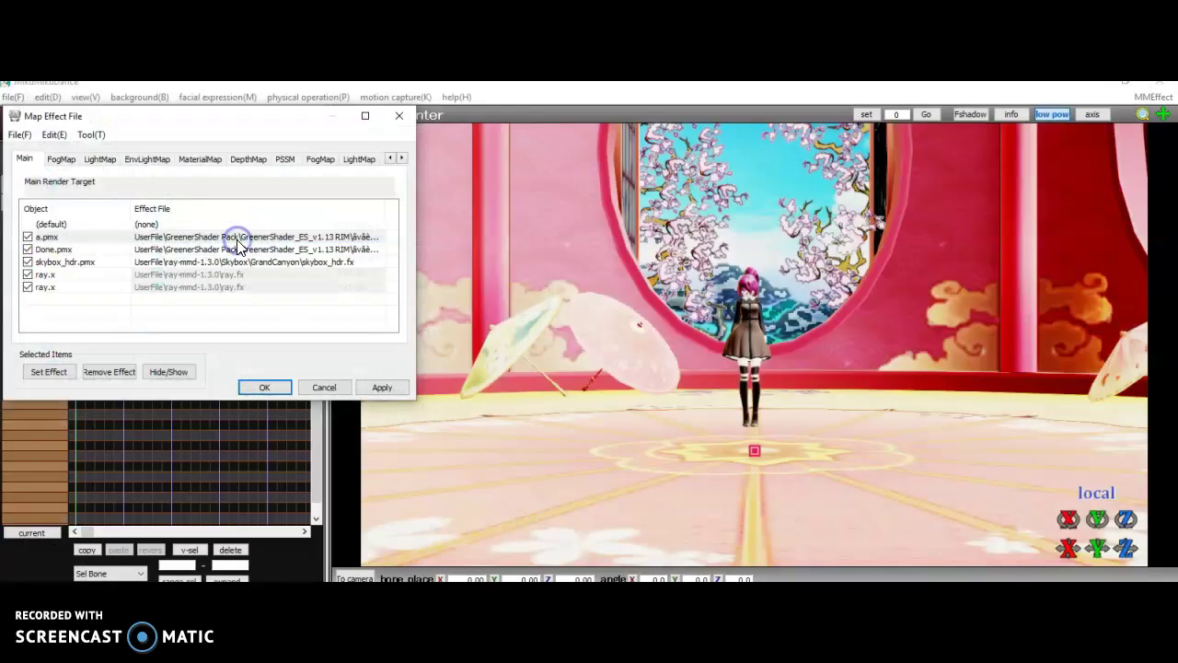
left_click(264, 387)
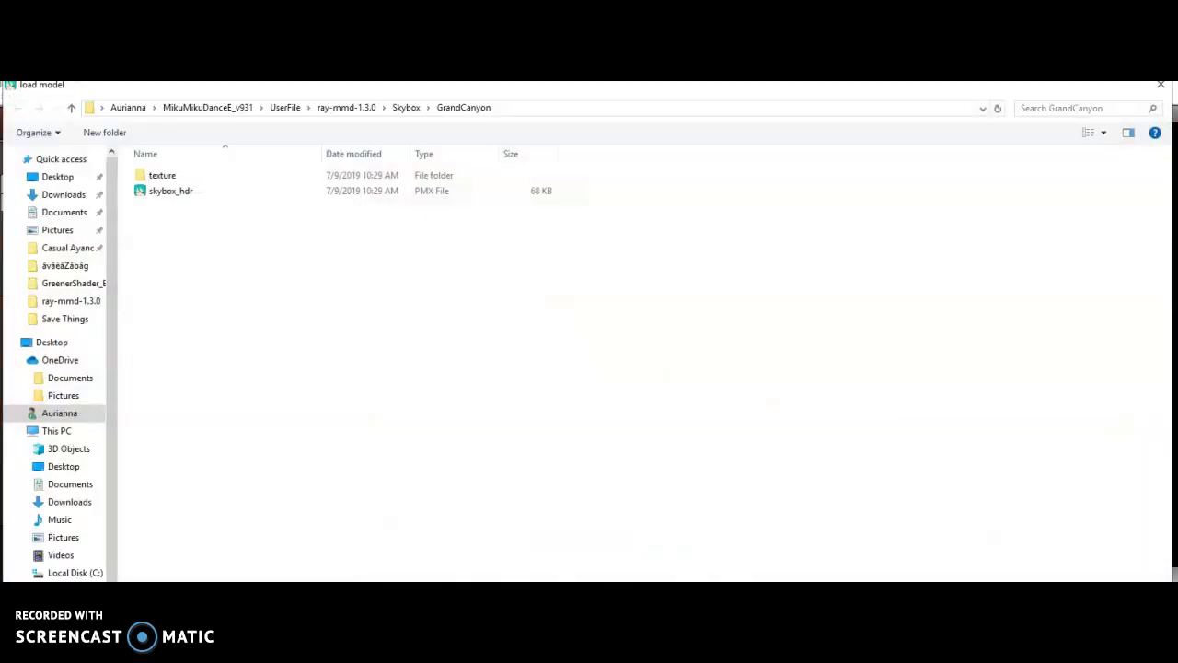
left_click(1162, 92)
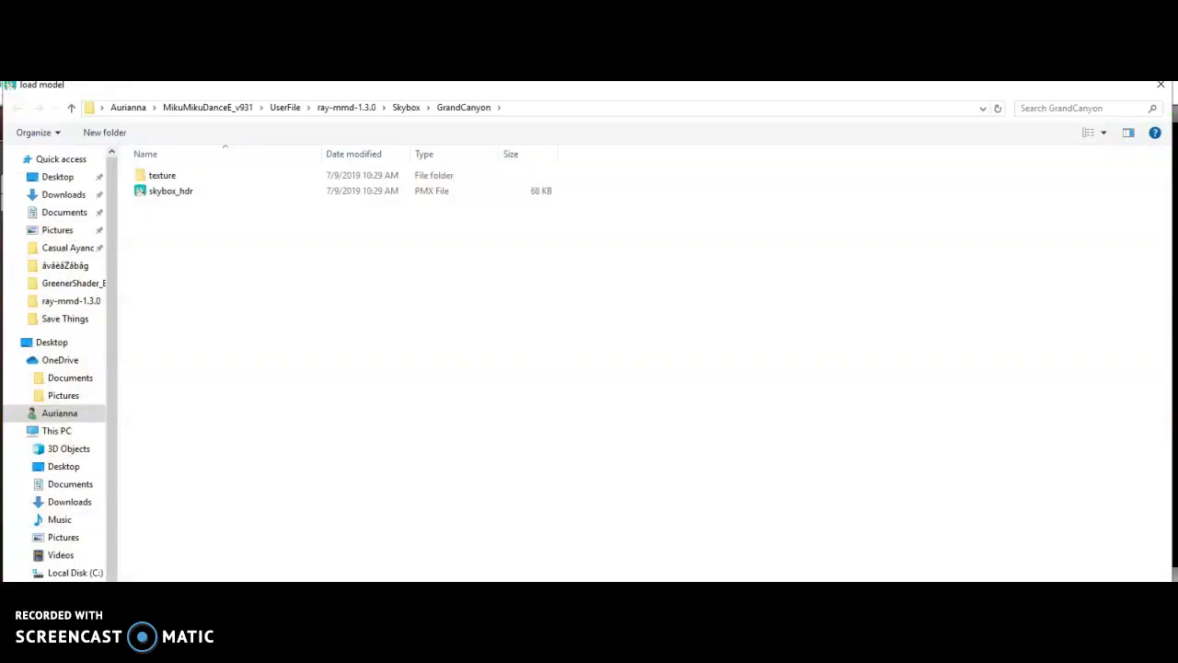
left_click(76, 414)
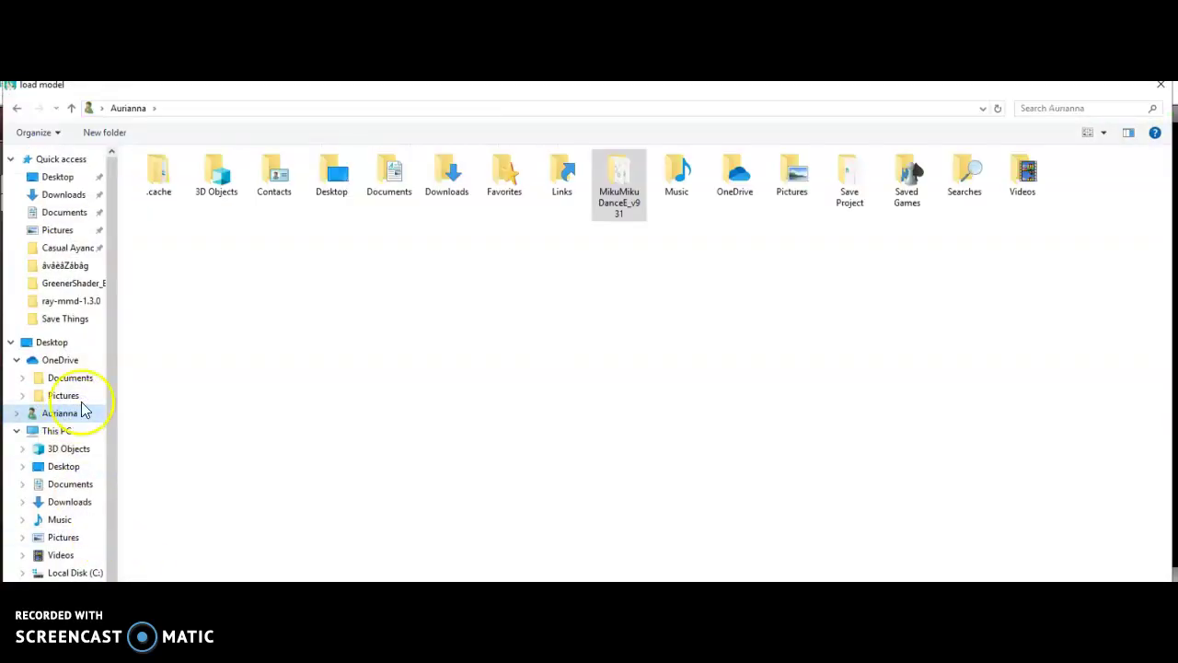
double_click(618, 184)
left_click(482, 225)
double_click(482, 226)
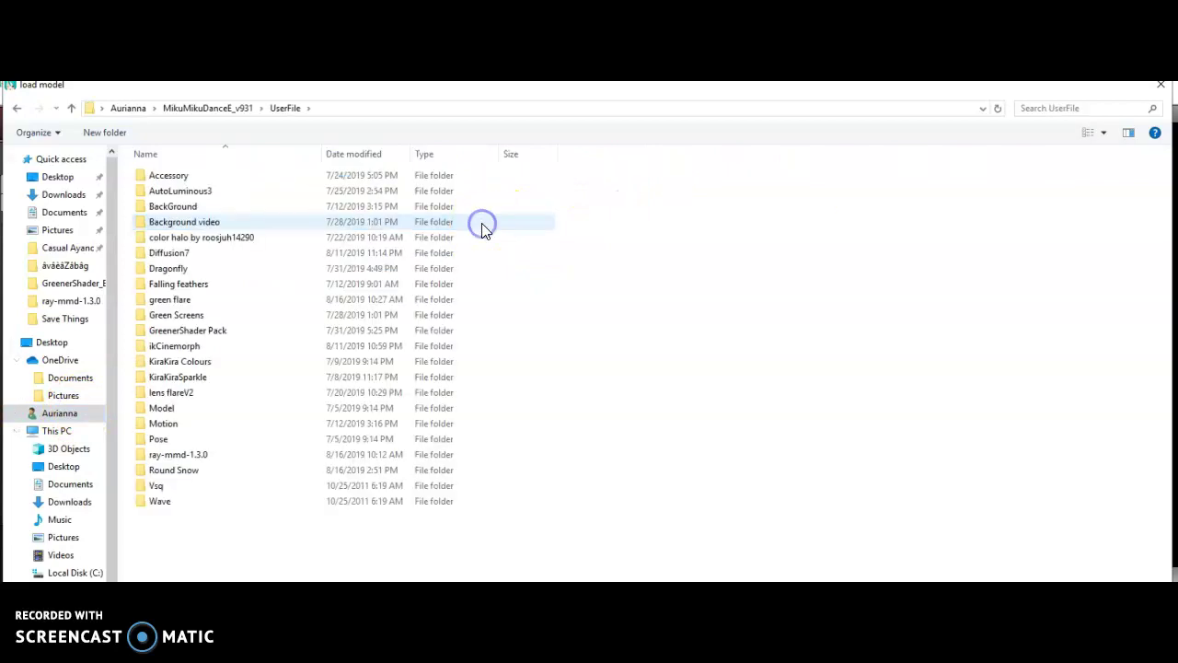
double_click(371, 282)
double_click(341, 207)
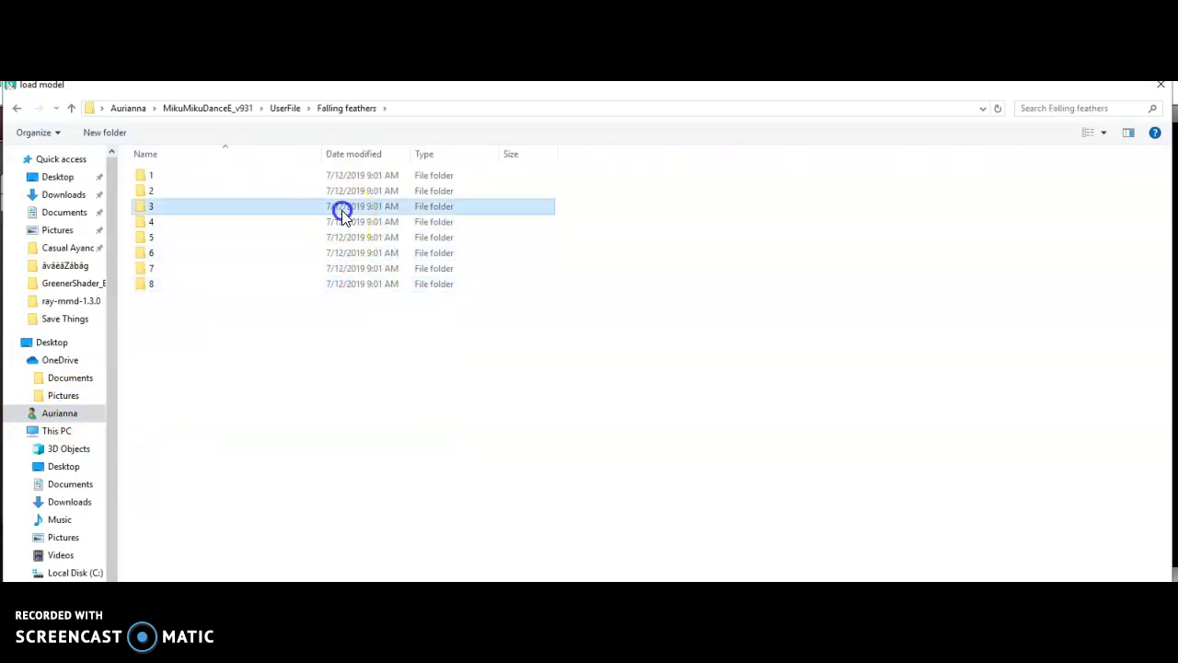
left_click(15, 107)
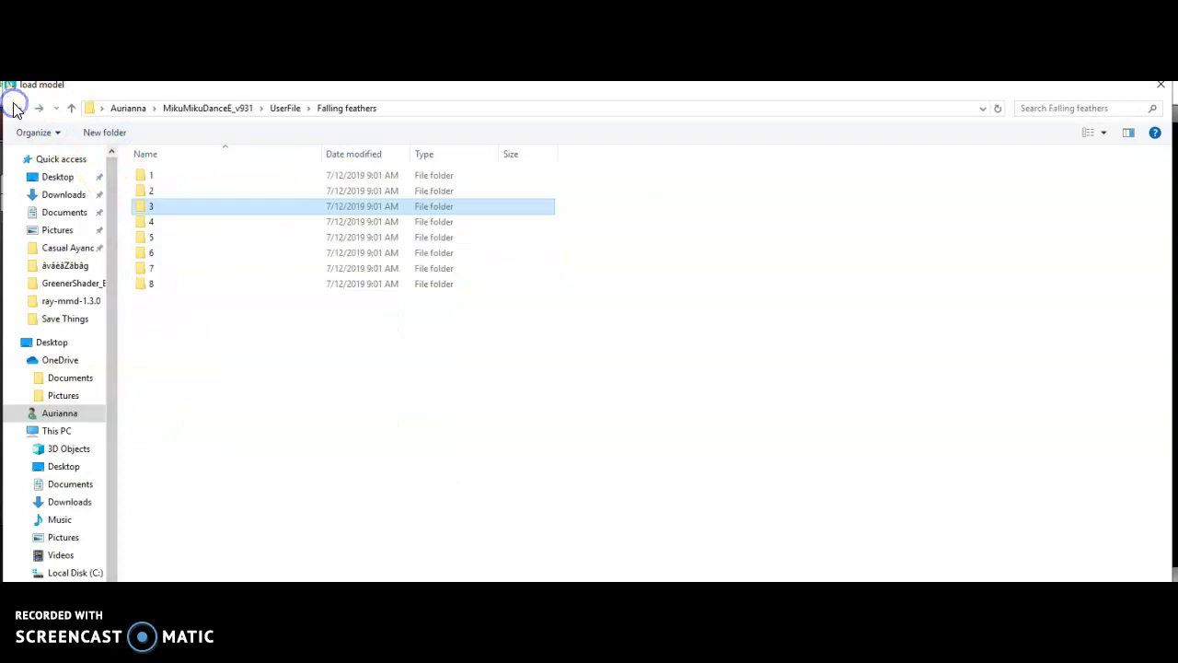
double_click(138, 244)
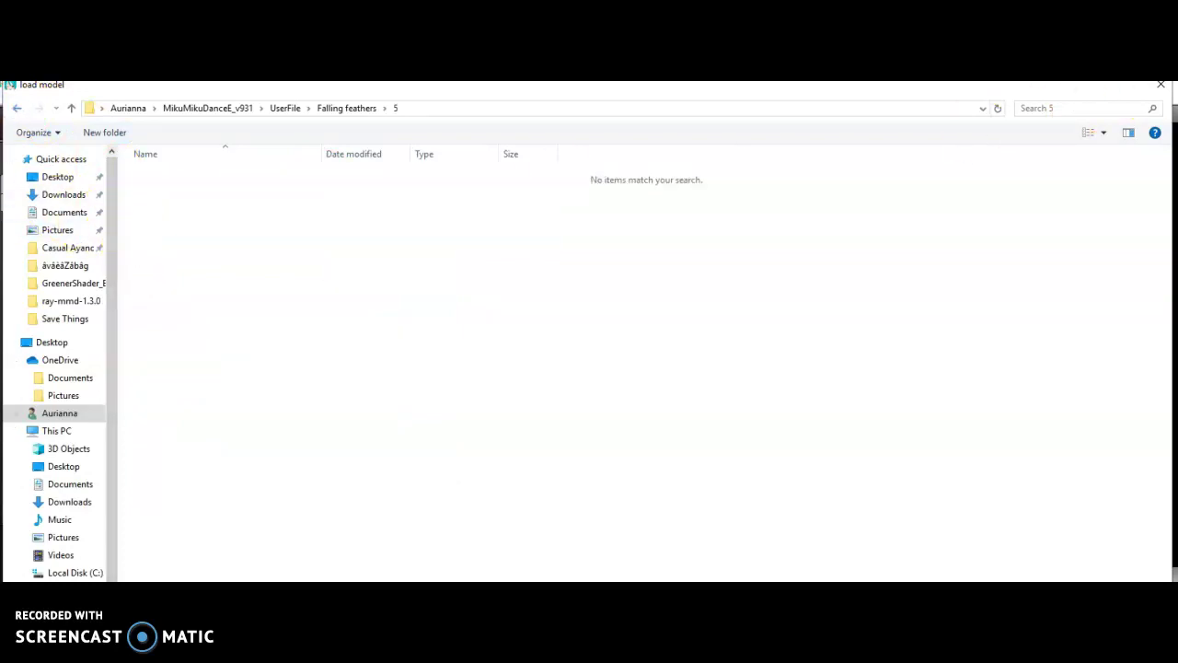
left_click(1161, 90)
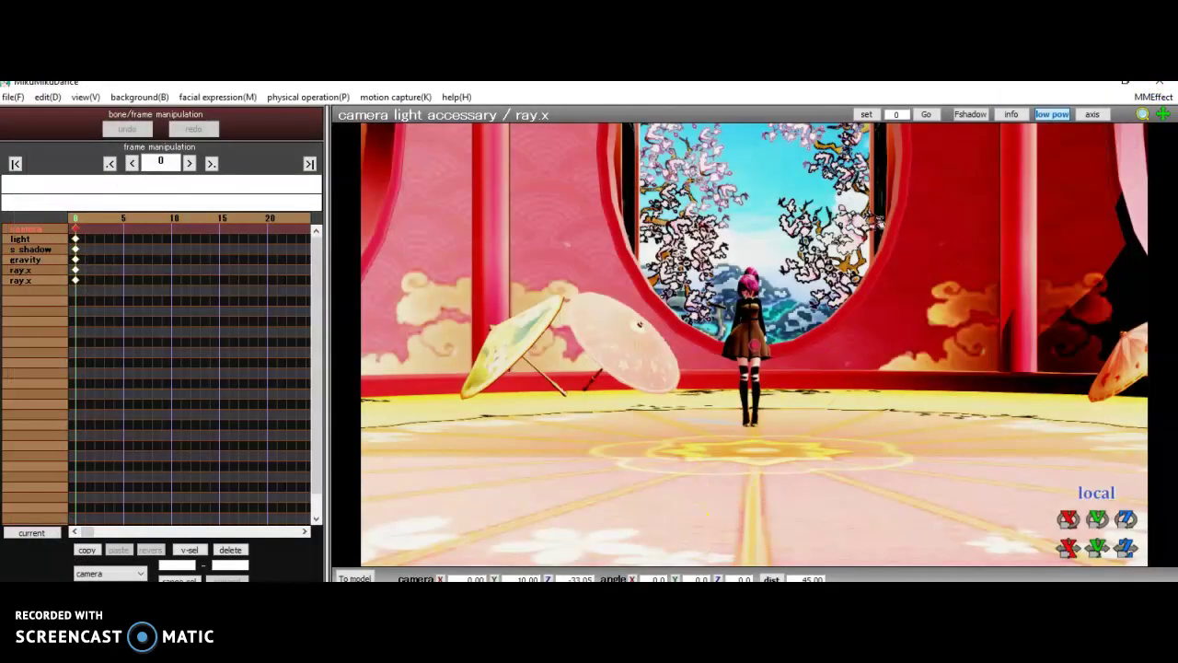
Step: Load the snowcrystal.x accessory from UserFile\Falling feathers\3
key("ctrl+o")
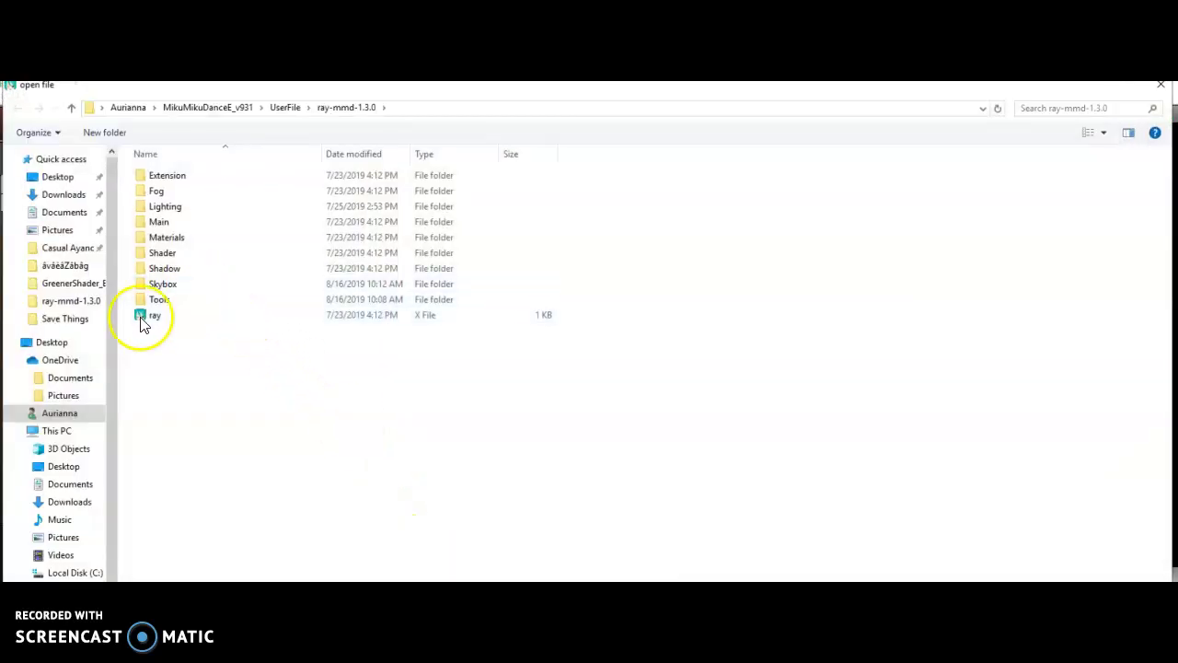
left_click(64, 416)
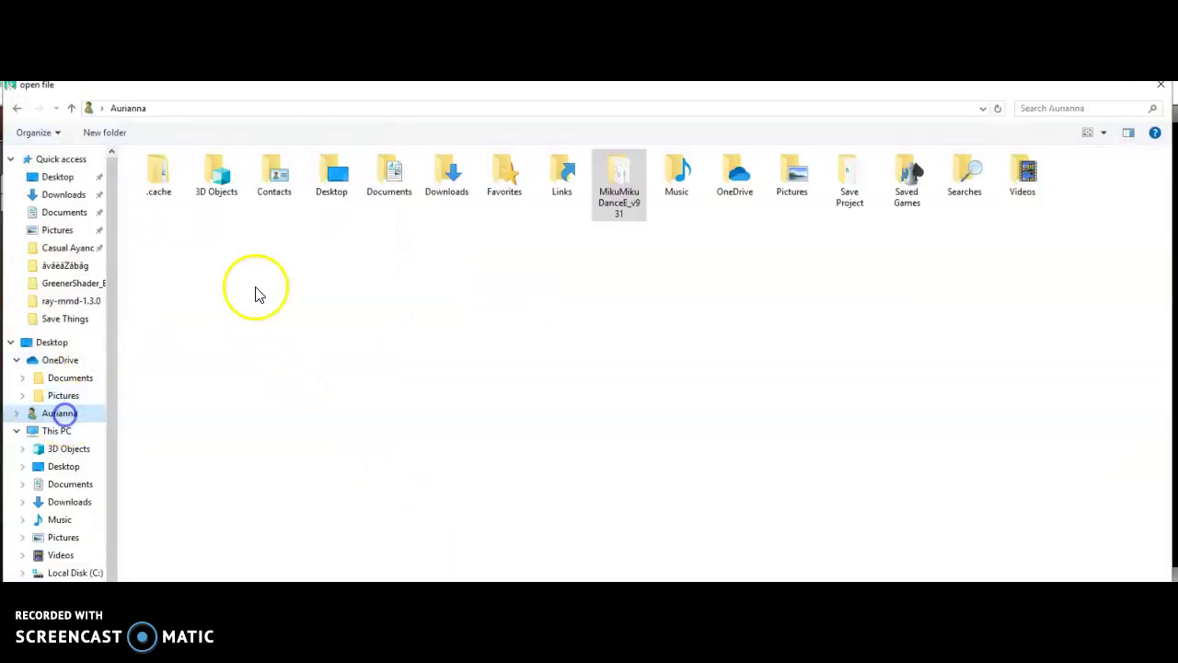
double_click(599, 183)
left_click(525, 208)
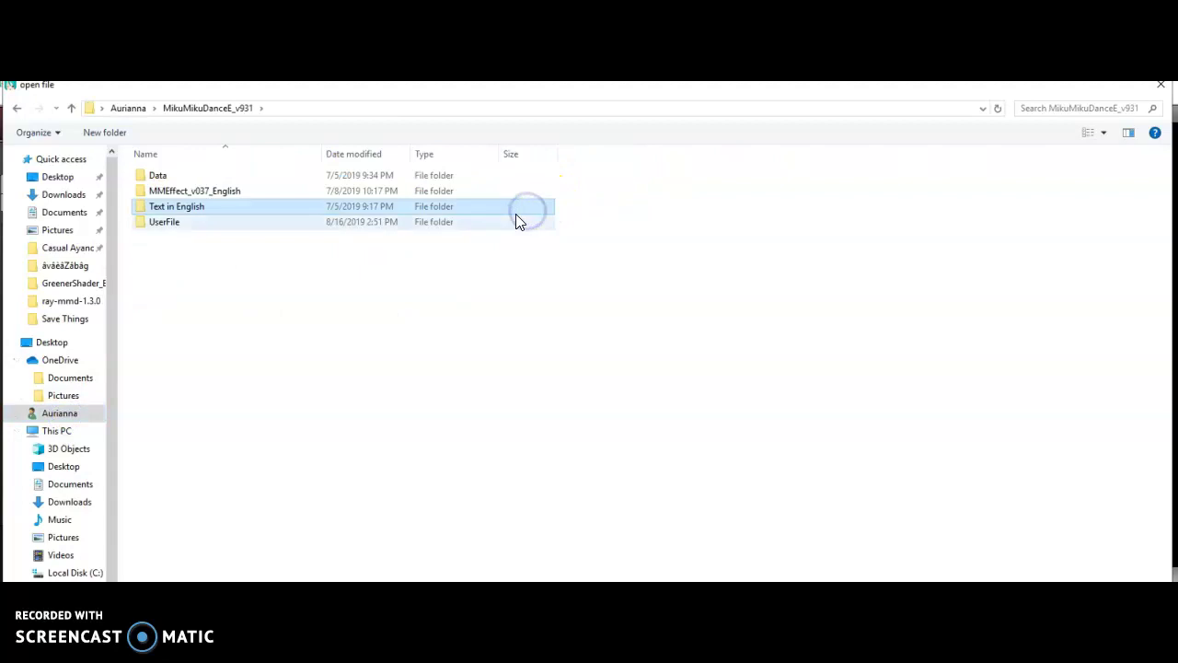
double_click(506, 222)
double_click(310, 283)
double_click(289, 206)
left_click(281, 175)
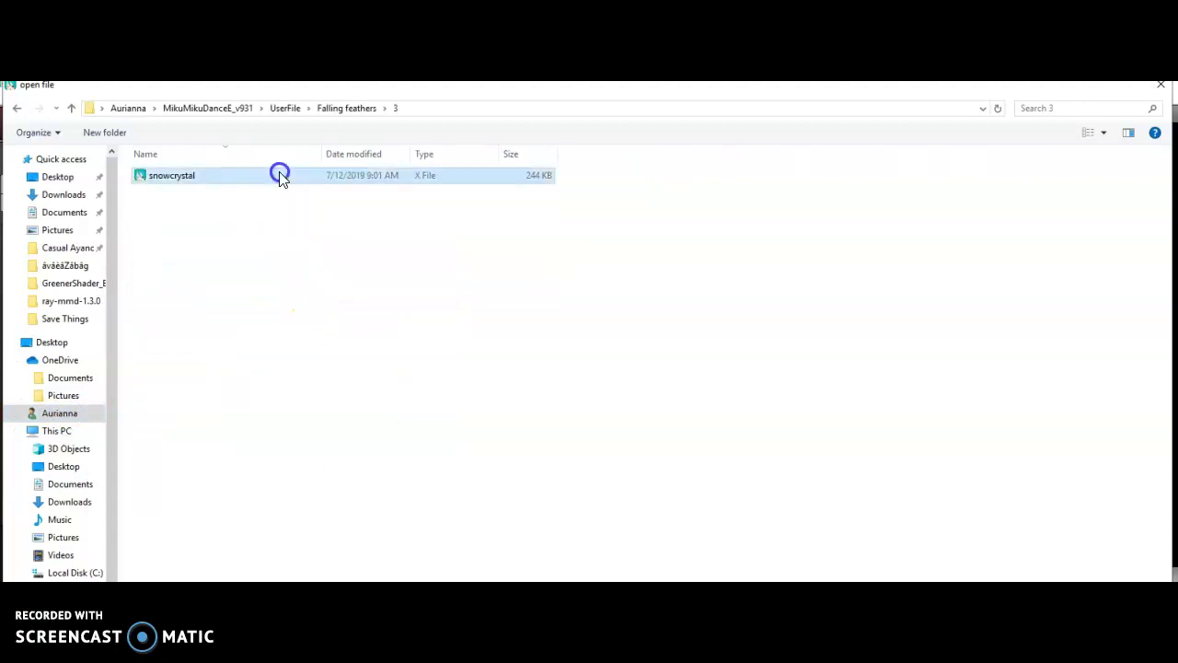
double_click(281, 176)
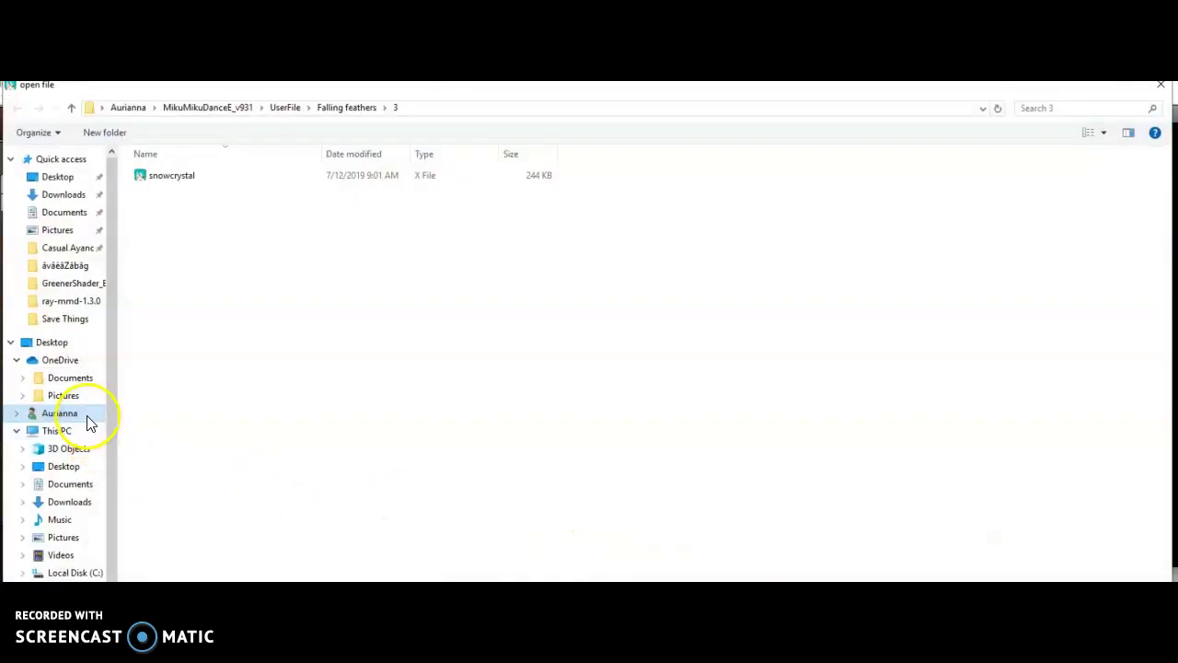
Step: Load the KiraKira.x sparkle accessory from UserFile\KiraKira Colours\Purple
left_click(89, 418)
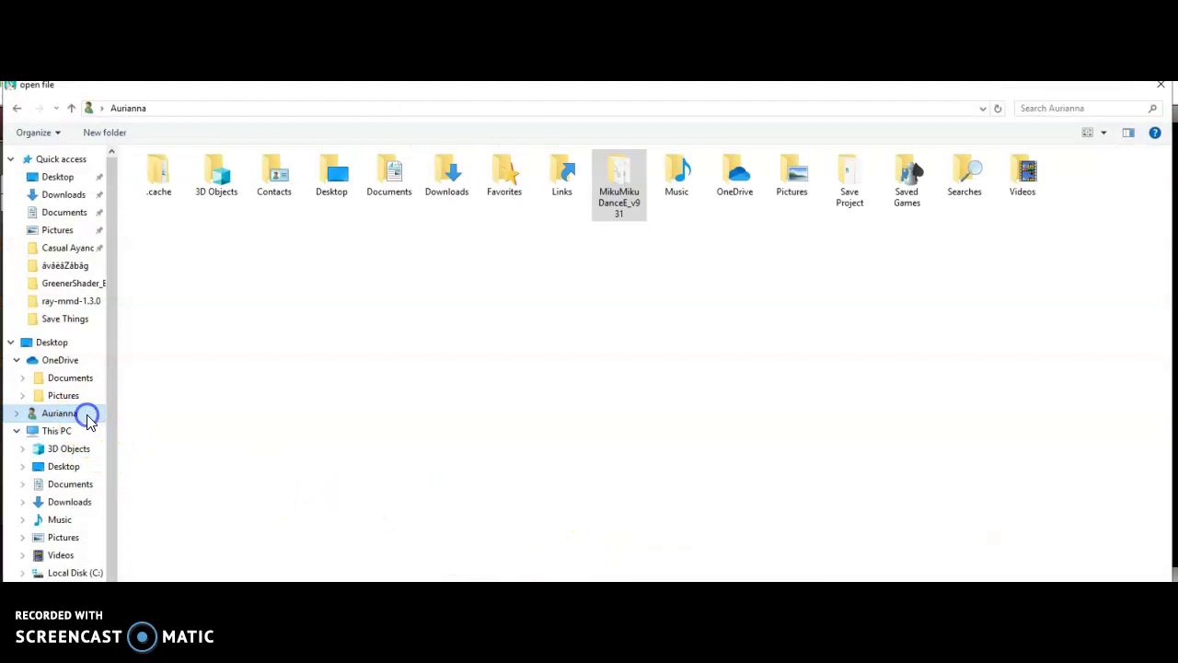
double_click(640, 183)
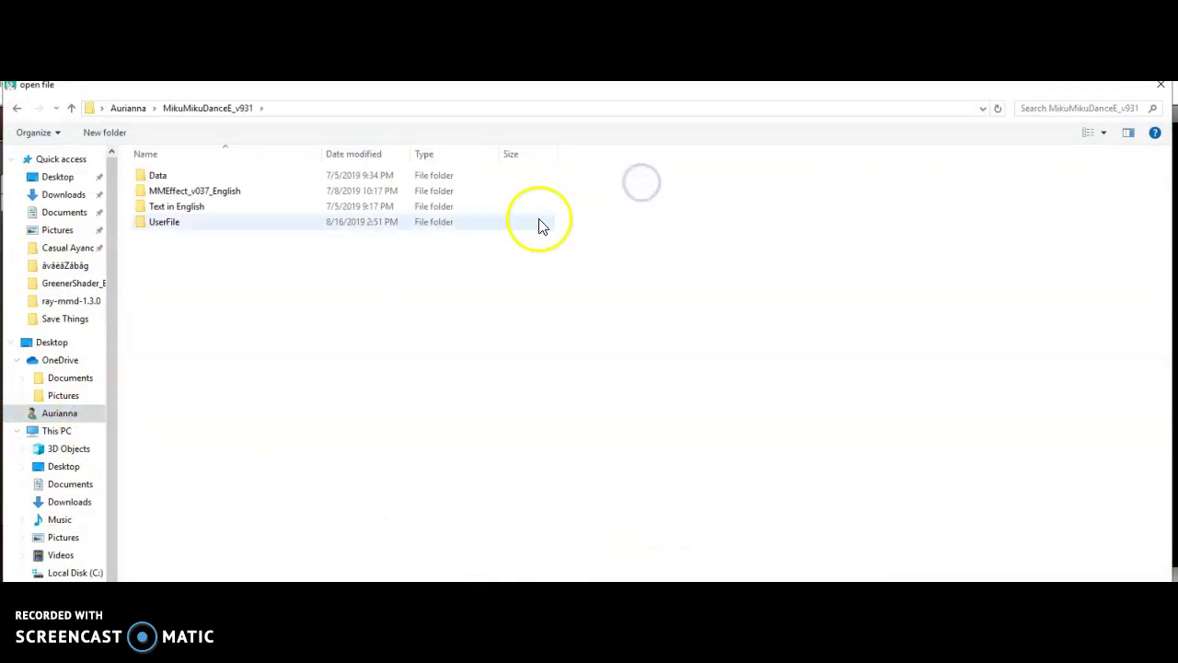
double_click(197, 223)
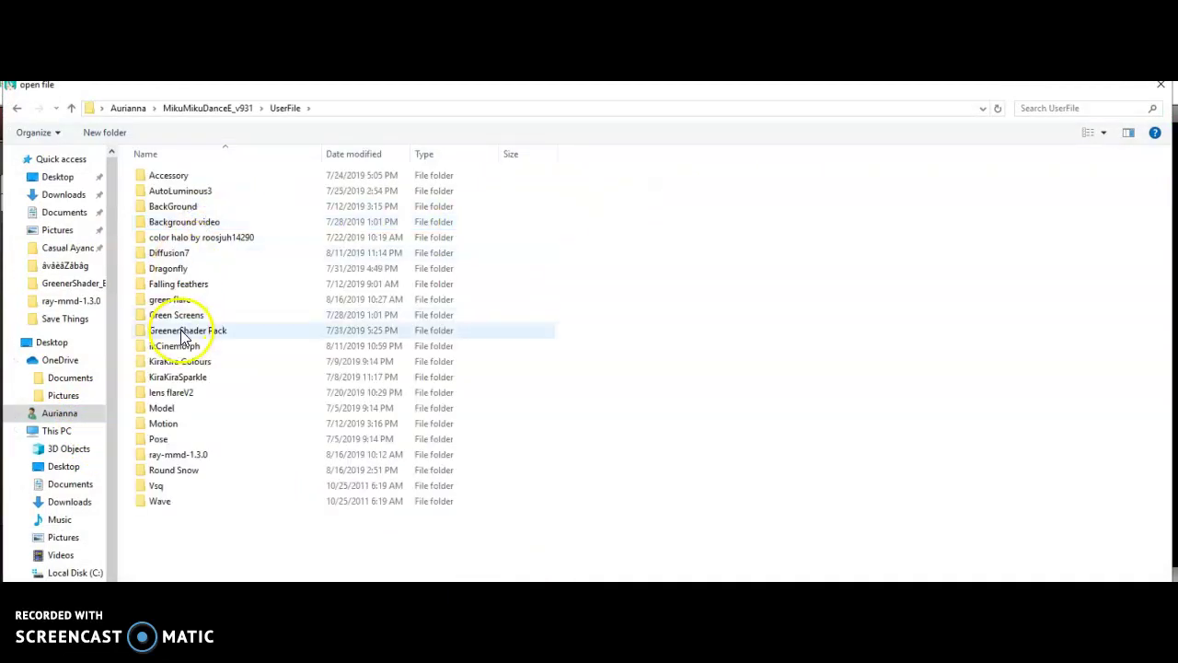
left_click(183, 368)
double_click(182, 368)
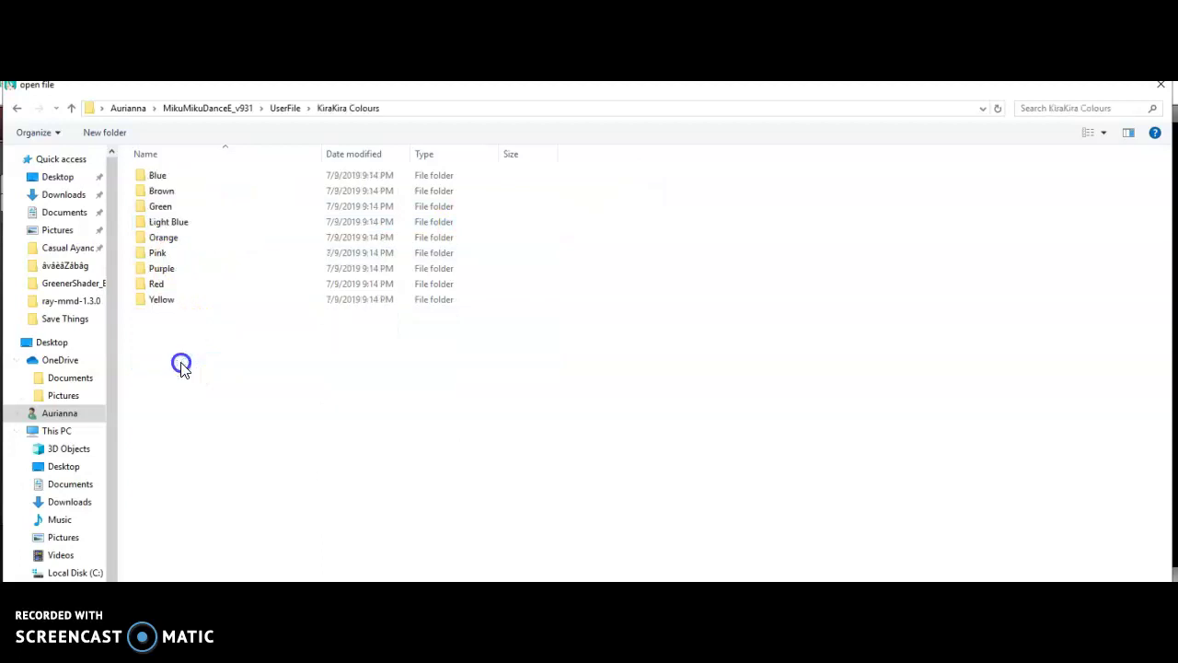
double_click(174, 267)
double_click(179, 174)
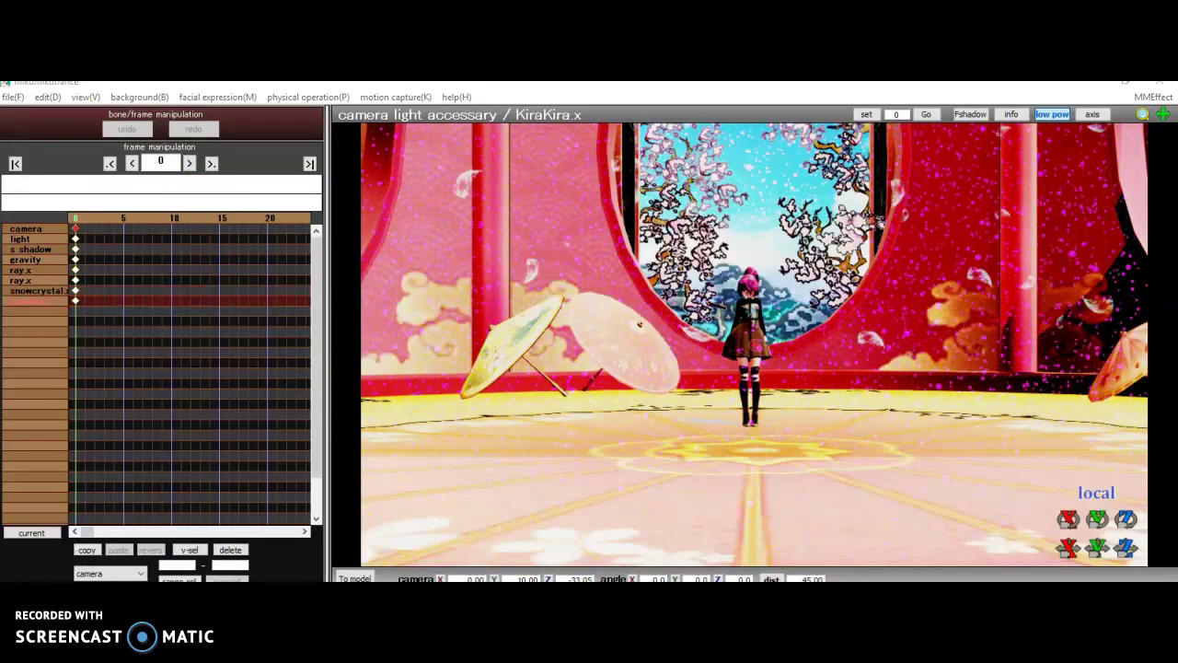
Step: Load the halo.x accessory from the purple subfolder of the color halo pack in UserFile
key("ctrl+shift+a")
left_click(84, 414)
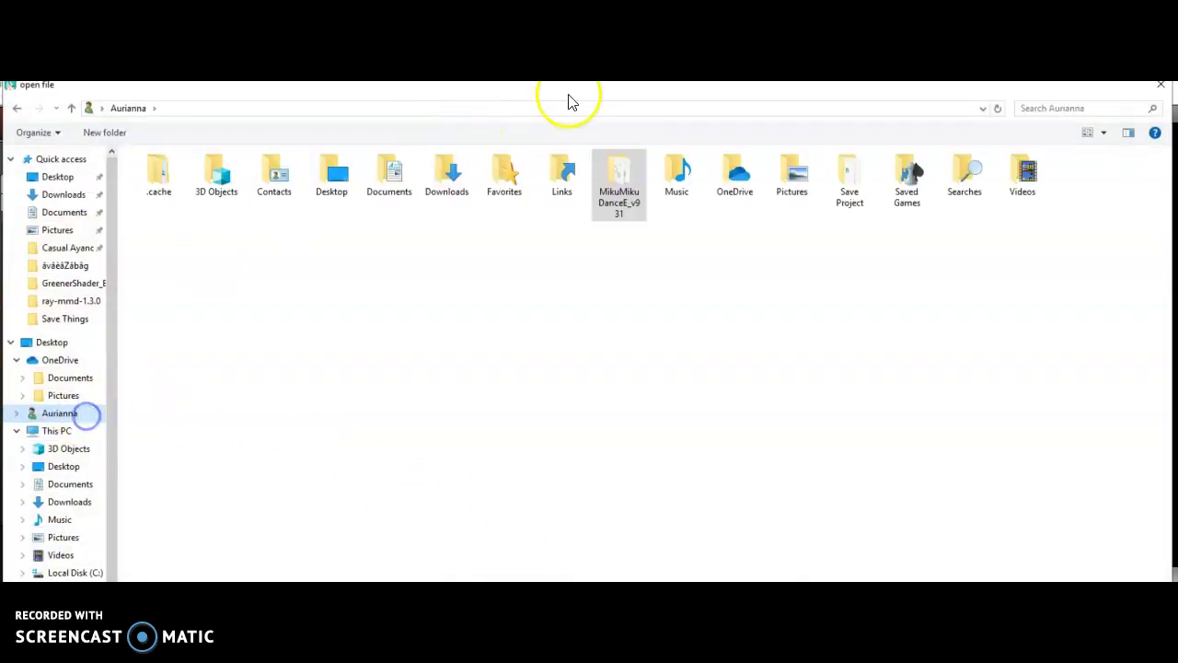
double_click(600, 162)
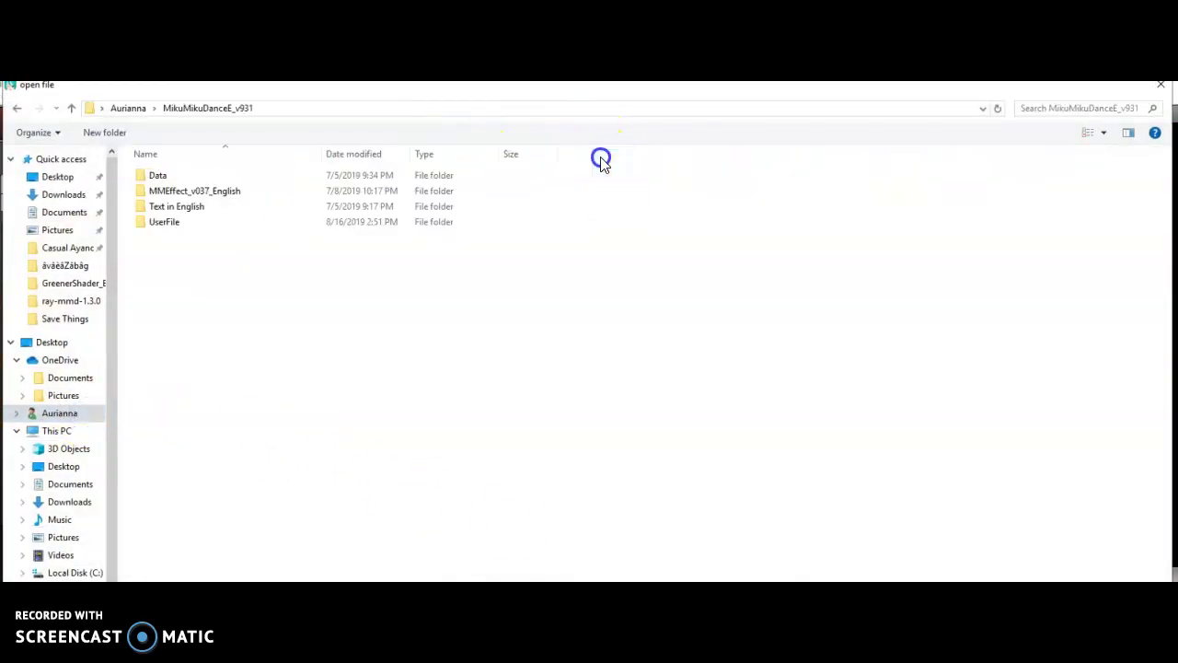
double_click(453, 222)
double_click(442, 236)
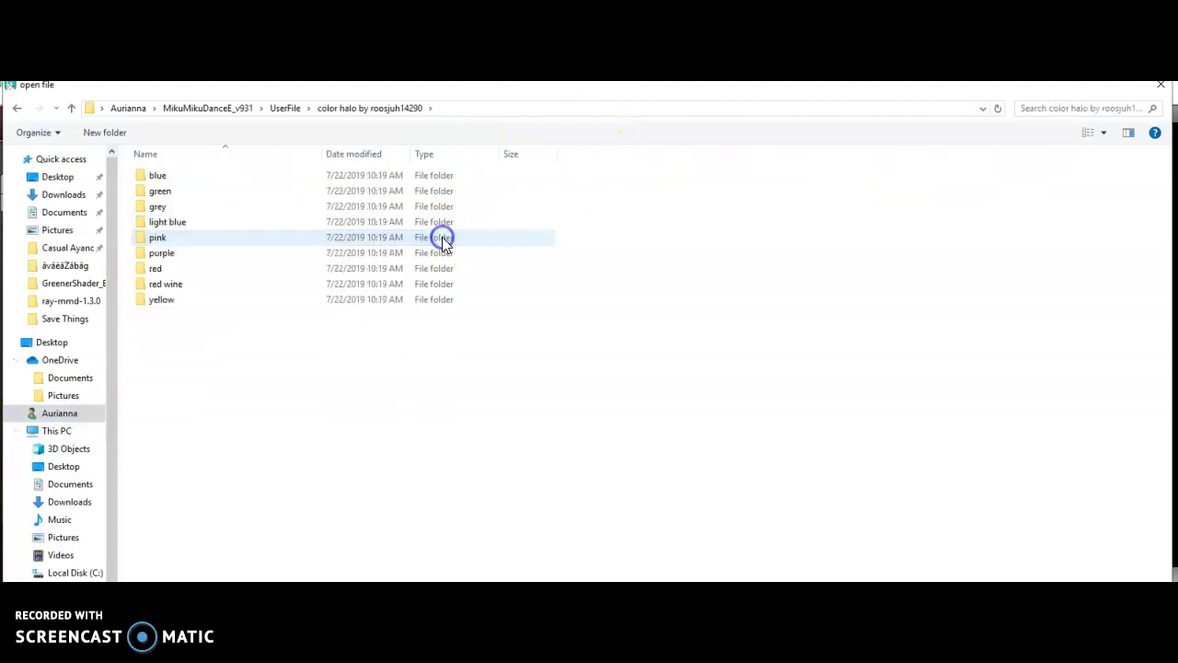
double_click(398, 255)
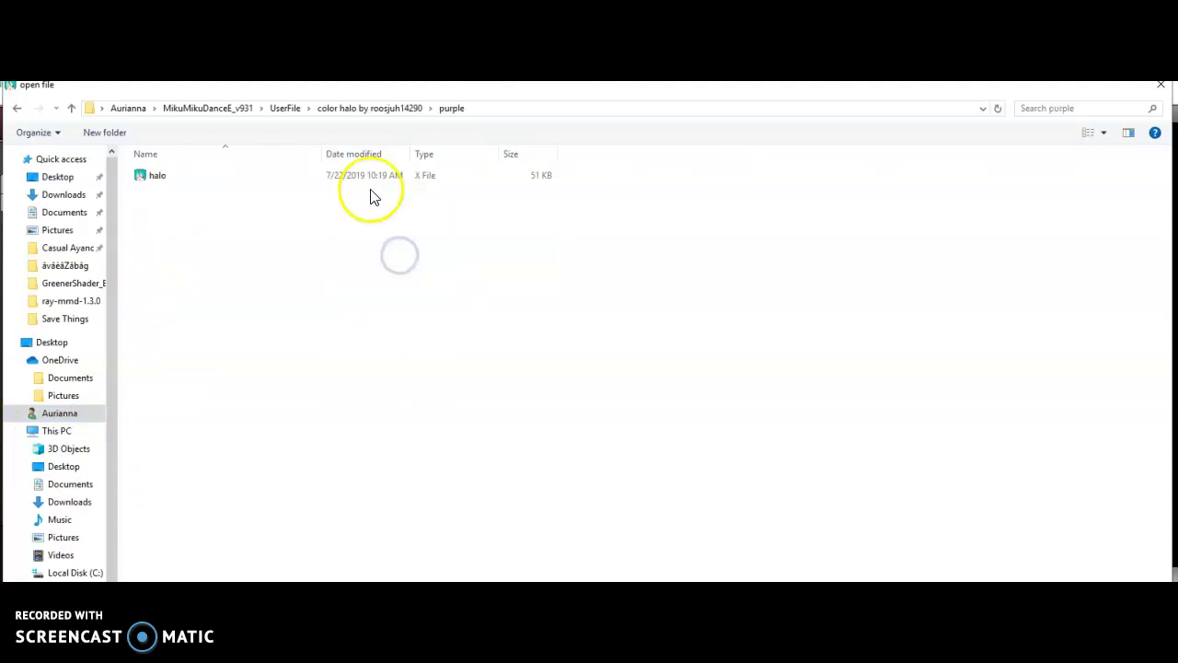
double_click(362, 175)
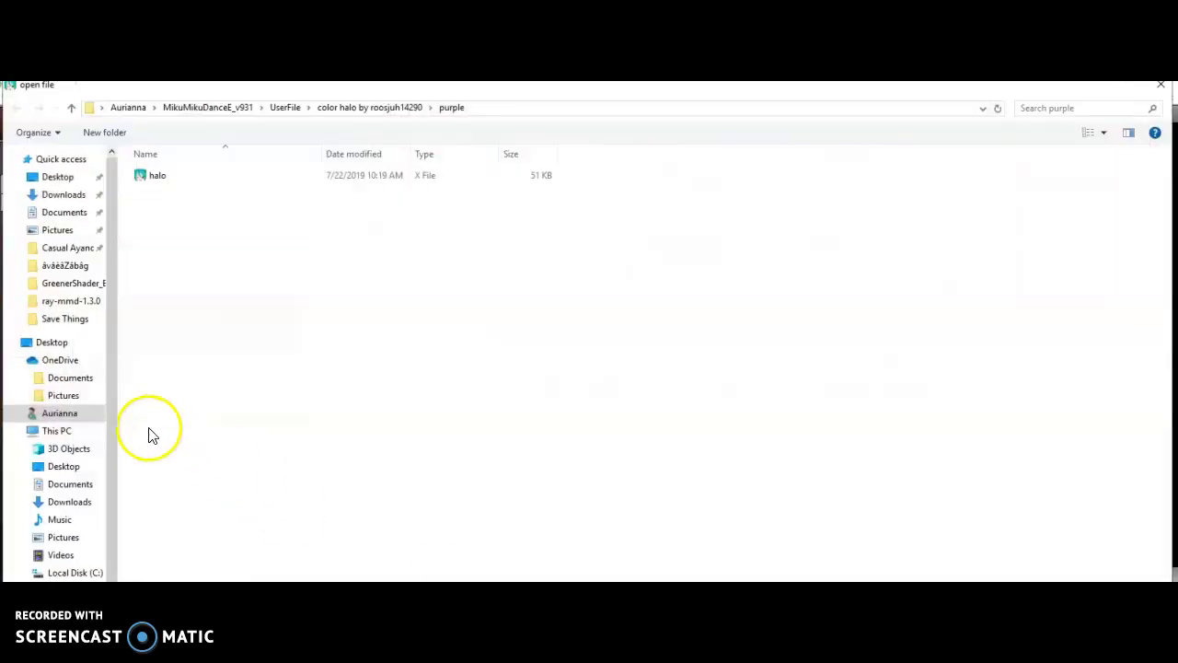
Step: Load the butterfly.x accessory from the UserFile\Dragonfly folder
left_click(61, 413)
left_click(578, 161)
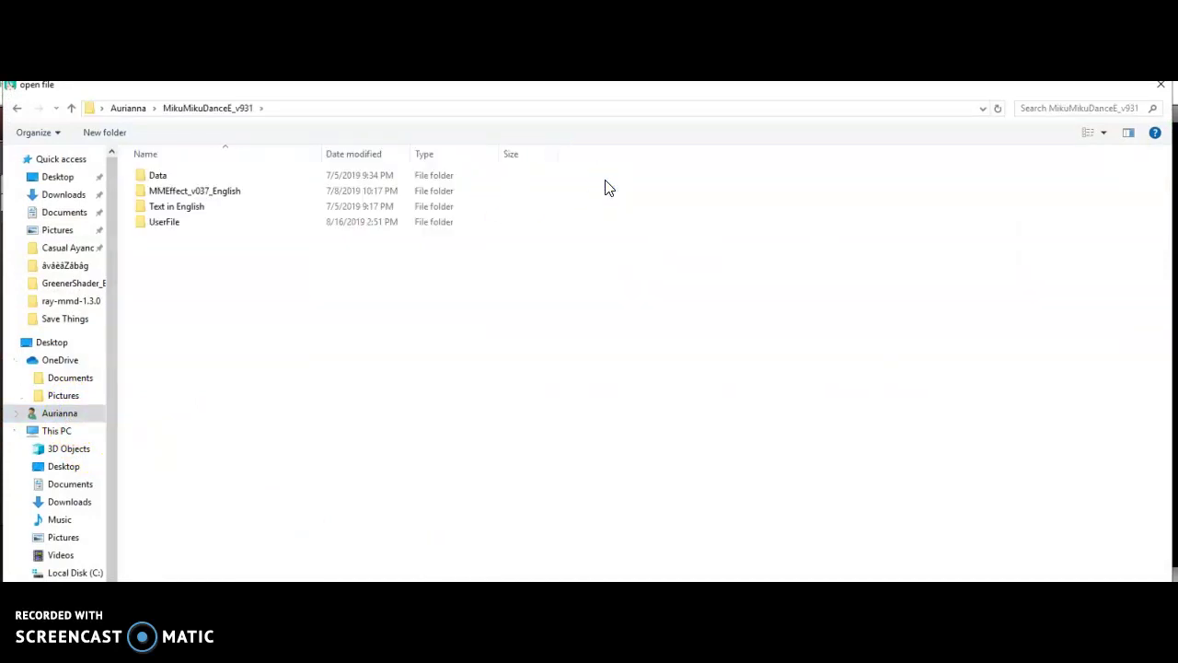
left_click(303, 225)
double_click(303, 226)
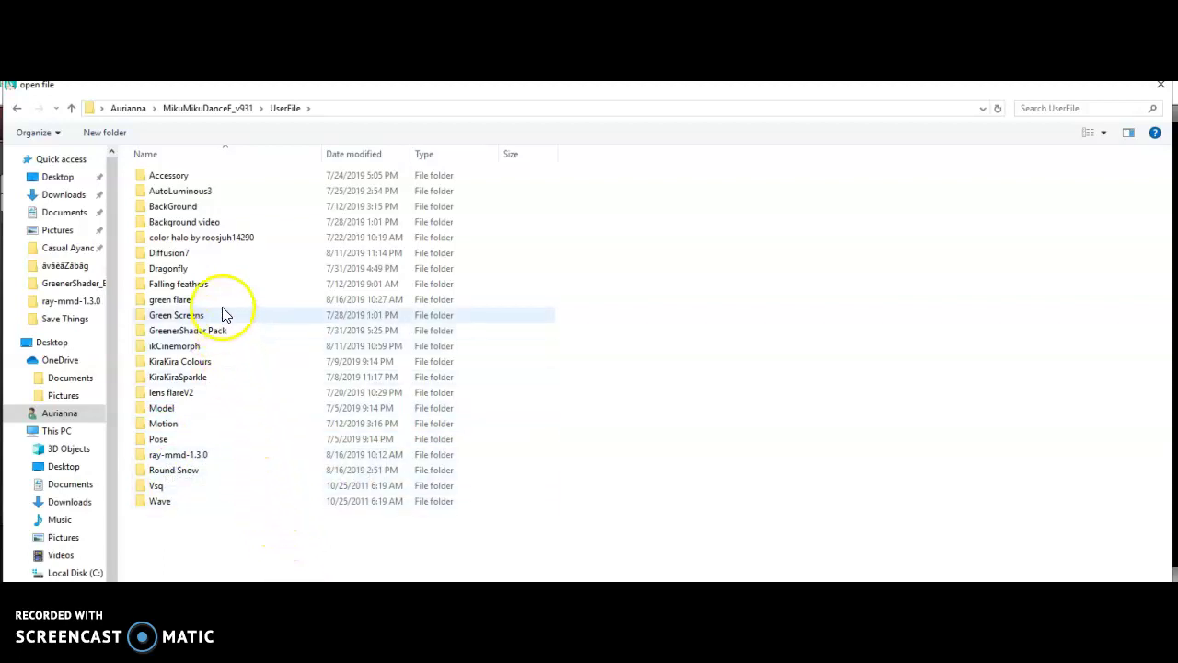
double_click(221, 267)
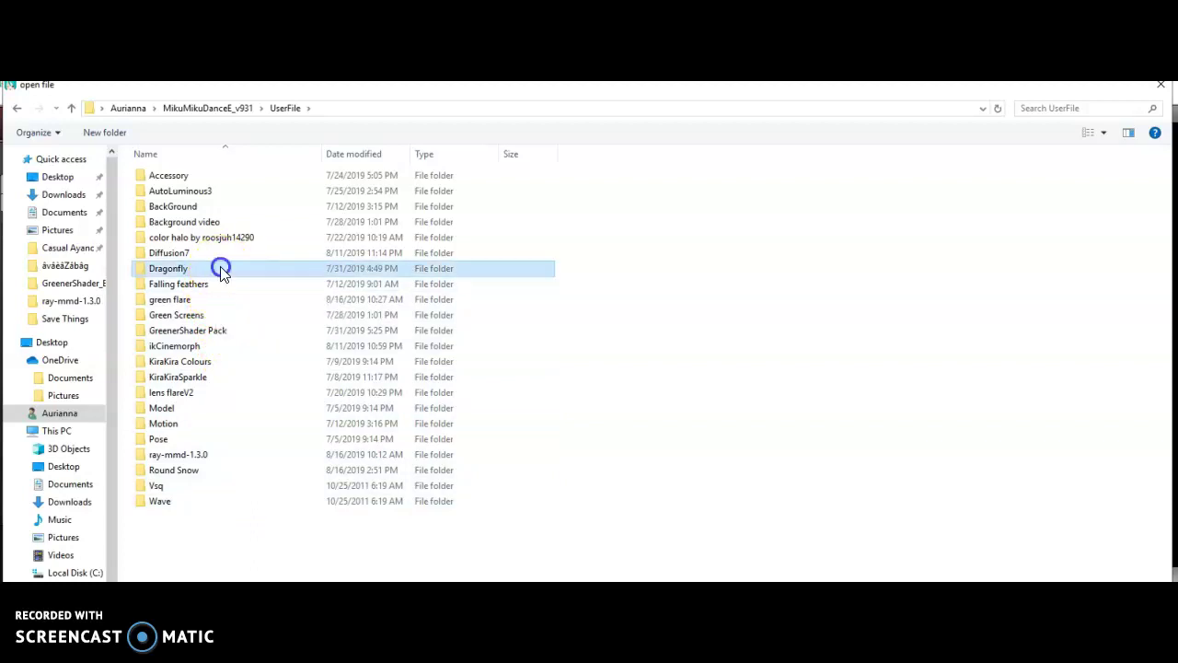
left_click(219, 177)
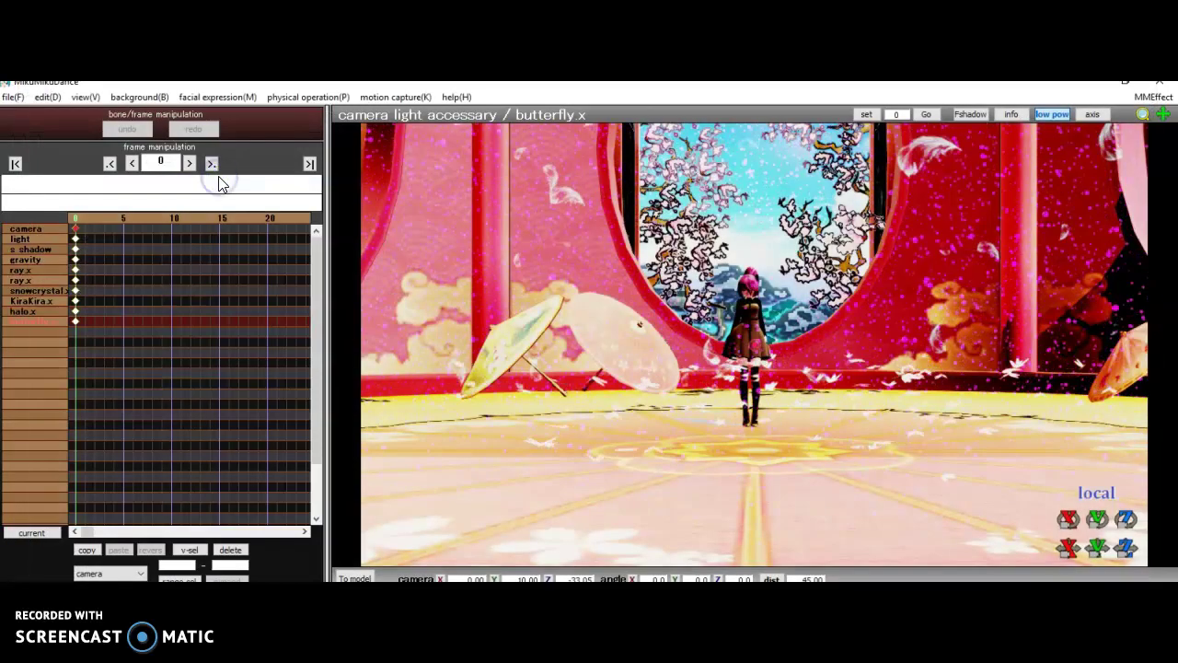
Step: Load the WAV file 4.Swalla_02 from the Music folder as the scene's audio
left_click(12, 97)
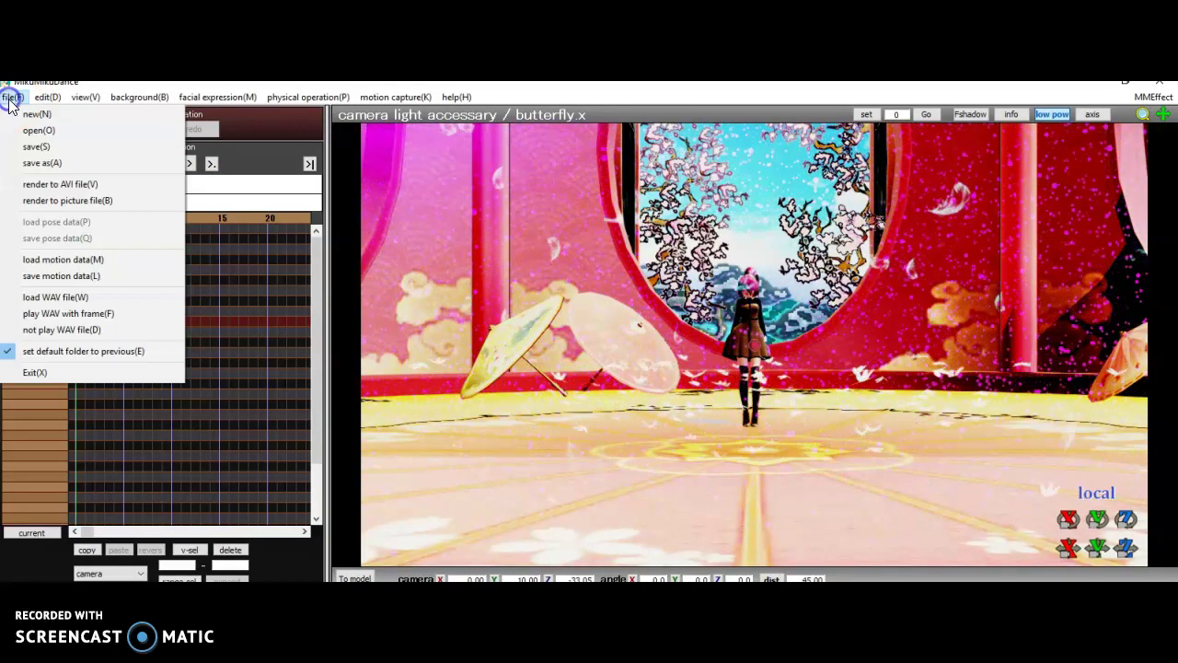
left_click(81, 299)
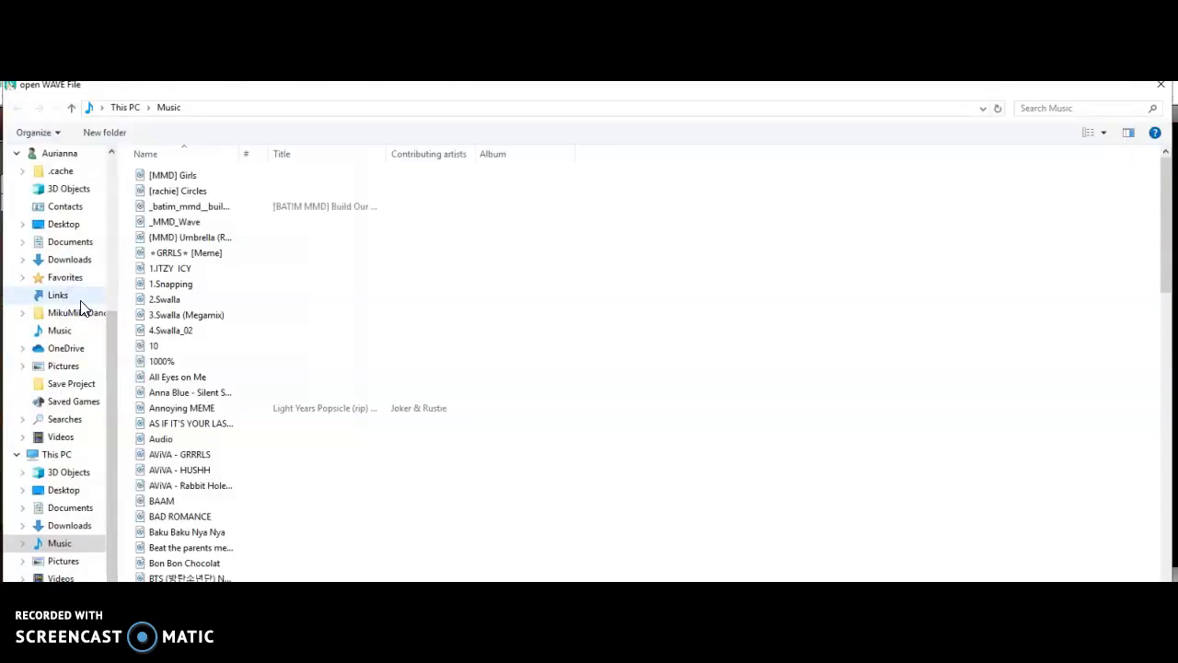
left_click_drag(1167, 174, 1168, 178)
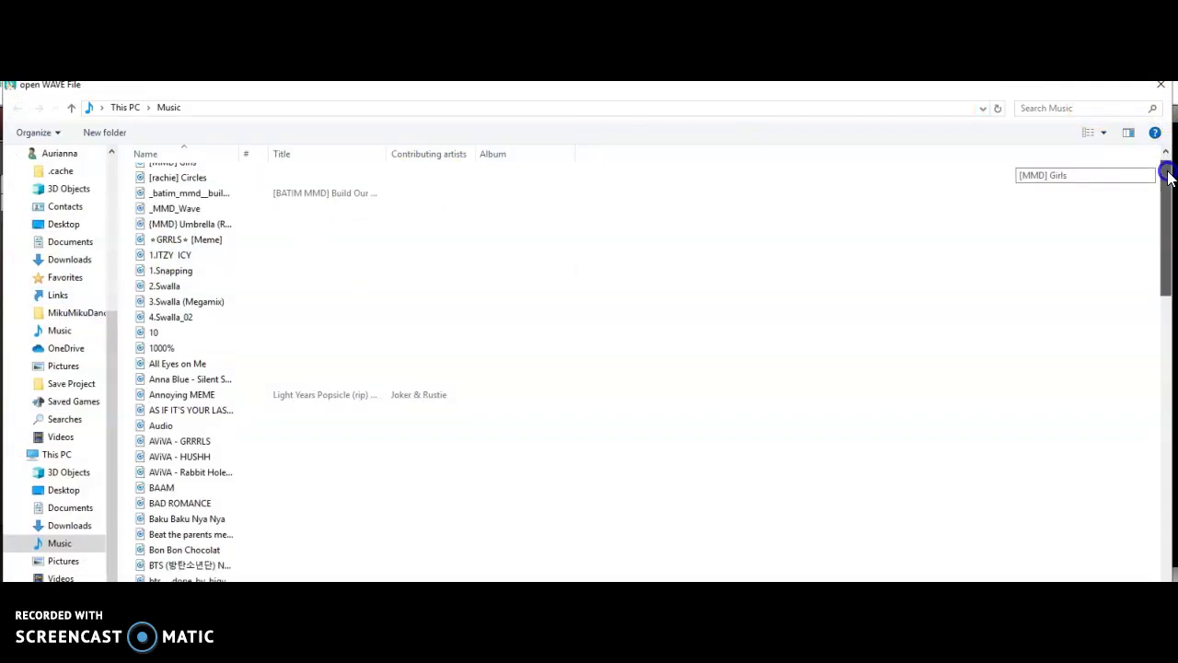
left_click(166, 319)
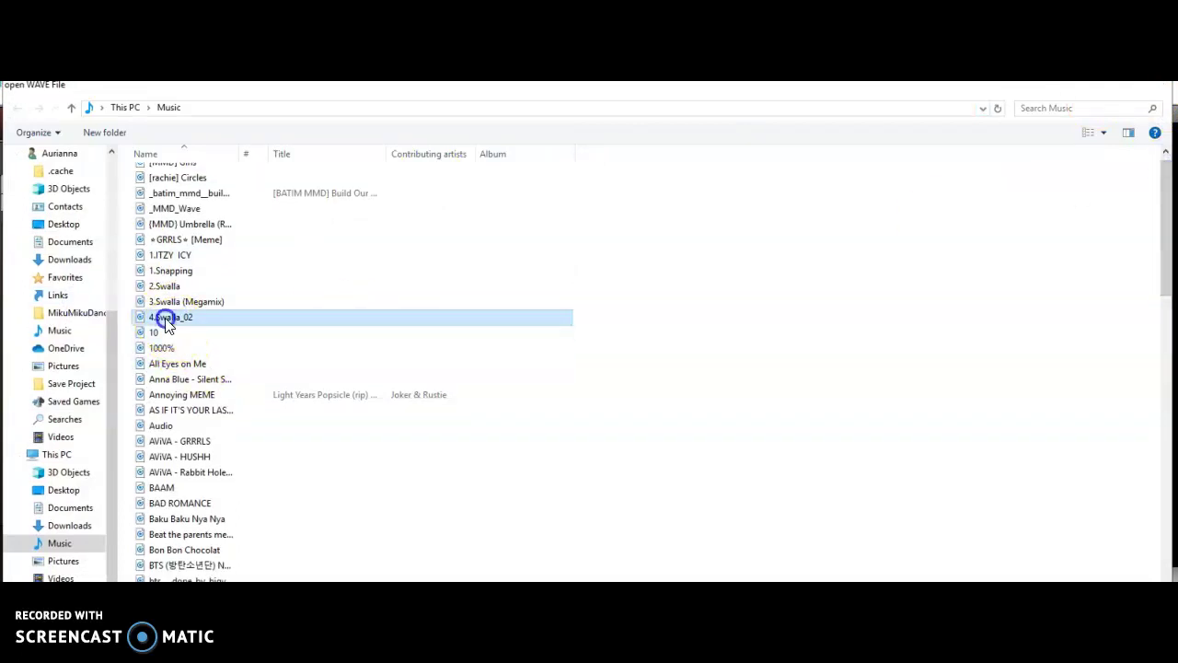
double_click(167, 318)
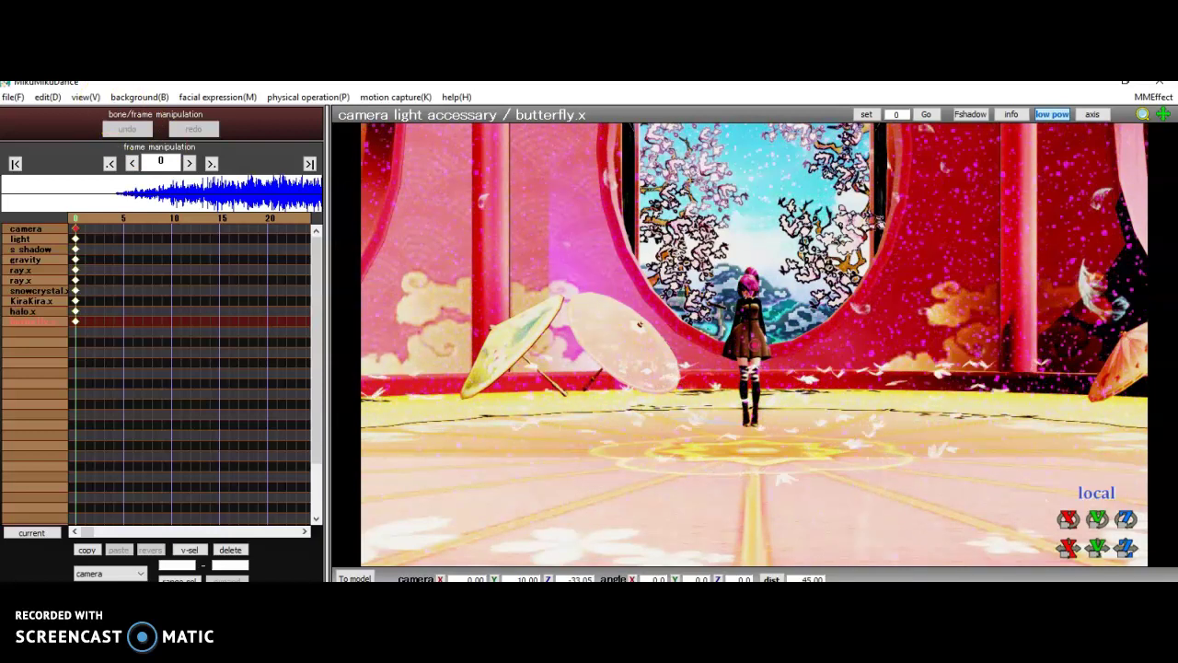
Step: Begin an AVI render of the scene and choose Videos\Save Things as the output folder
left_click(9, 98)
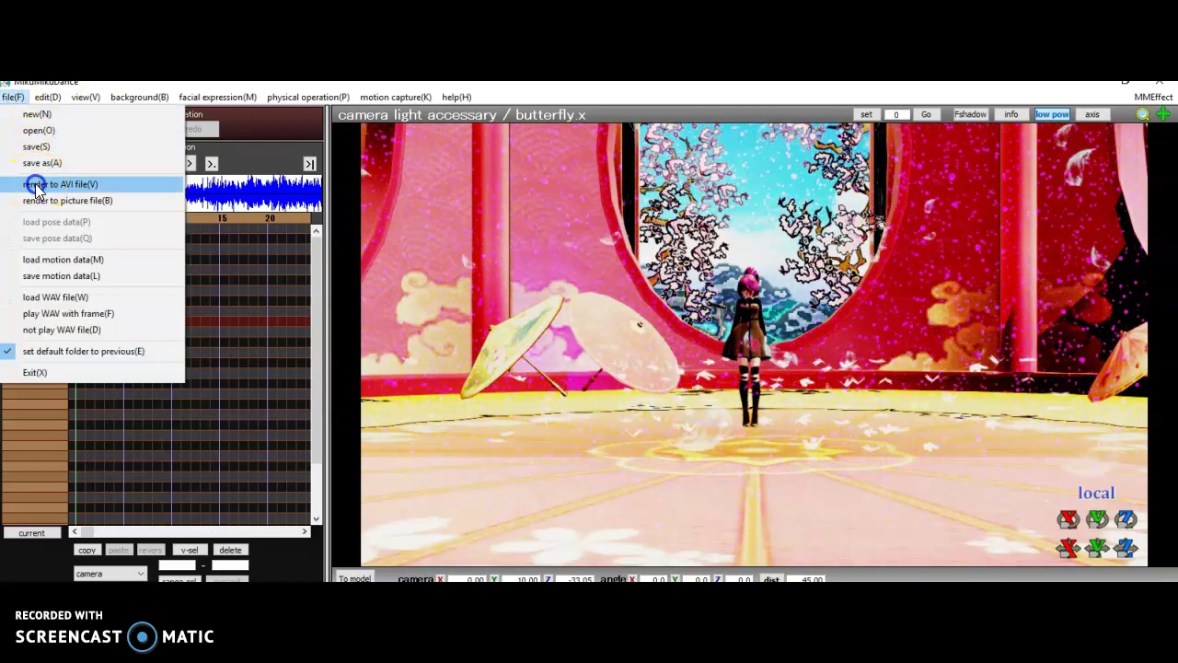
left_click(35, 184)
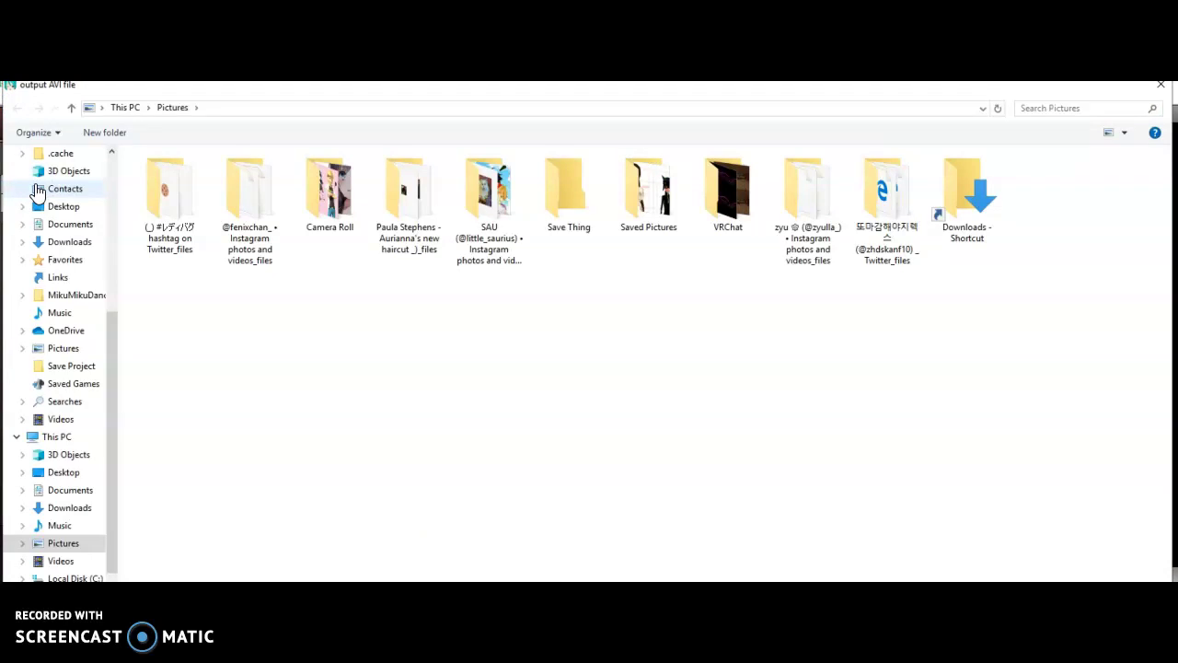
left_click(29, 403)
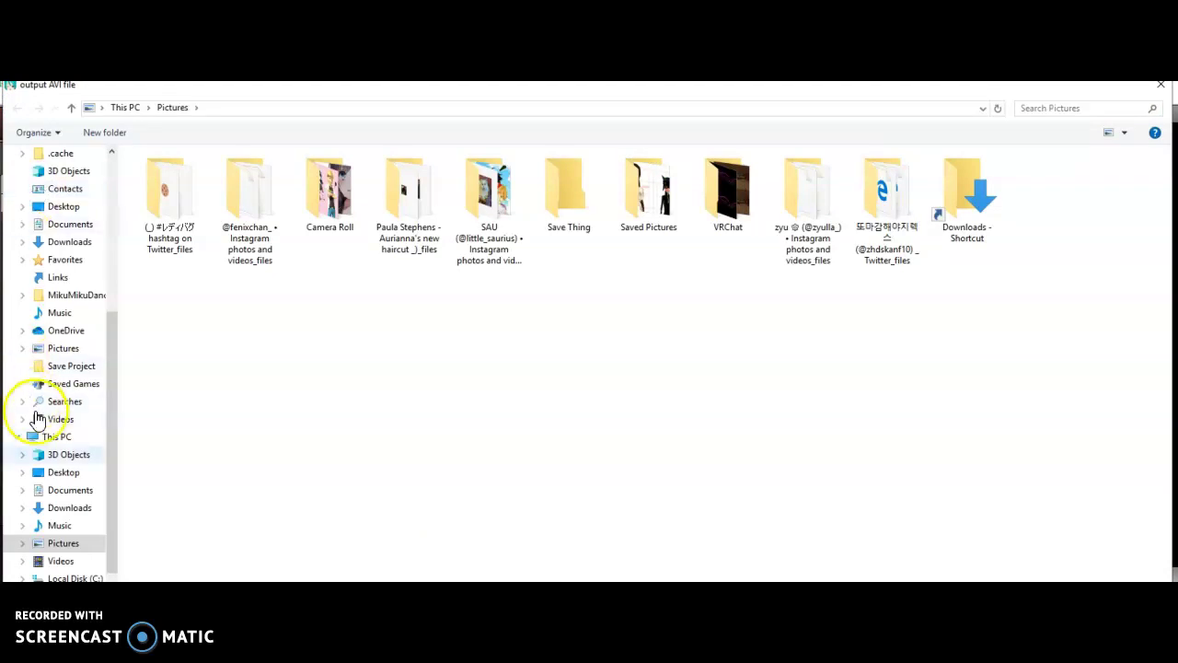
left_click(62, 418)
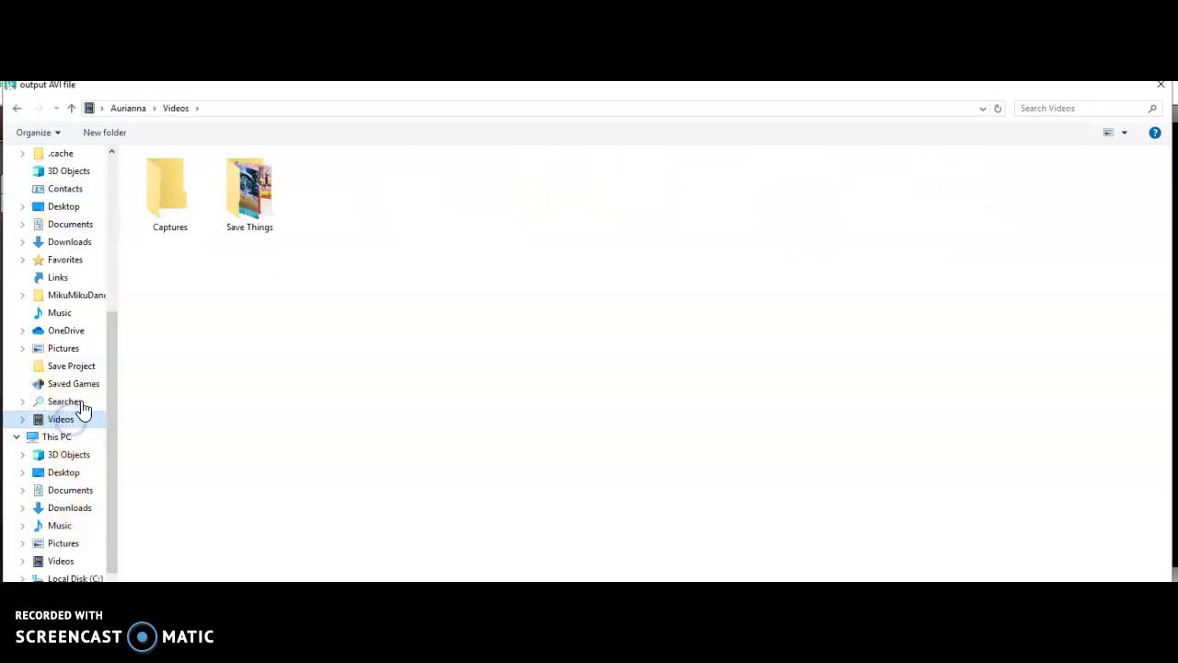
double_click(252, 191)
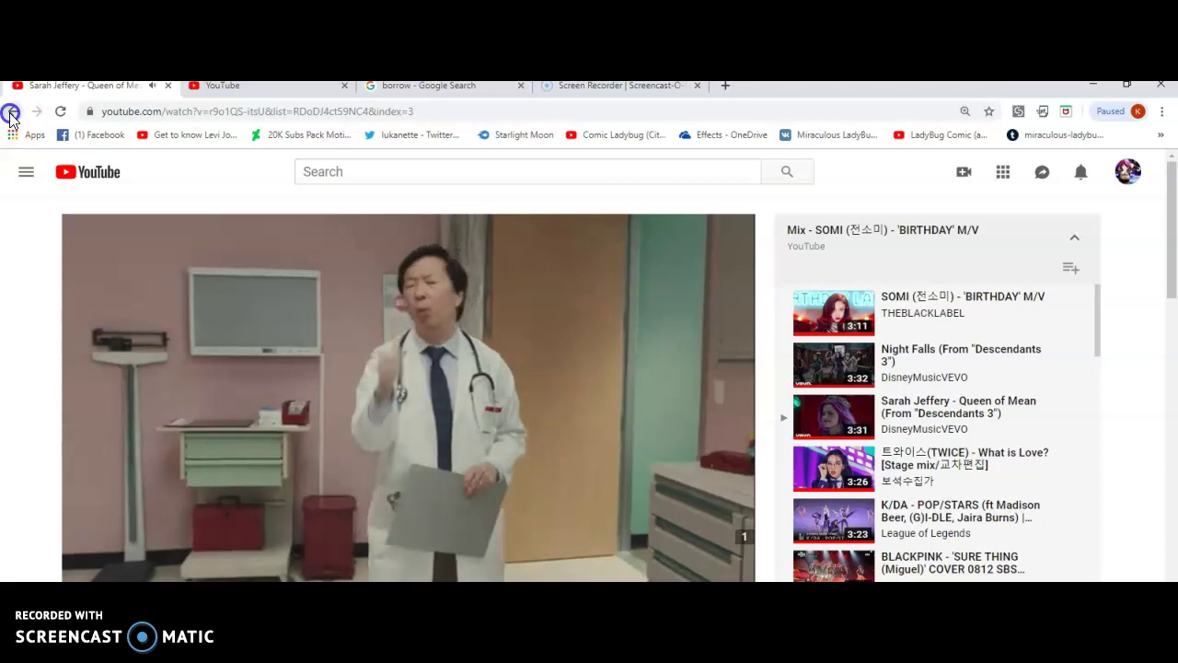
Step: Replay the Queen of Mean video on YouTube past its ad and return to the AVI output dialog
left_click(11, 113)
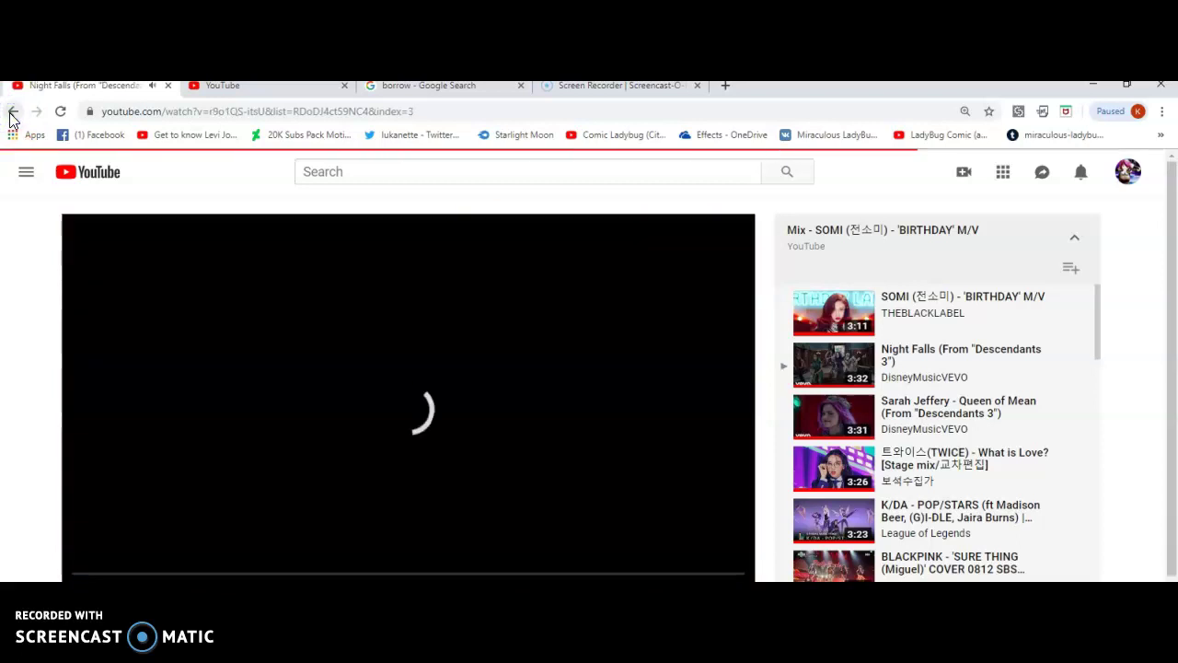
left_click(11, 114)
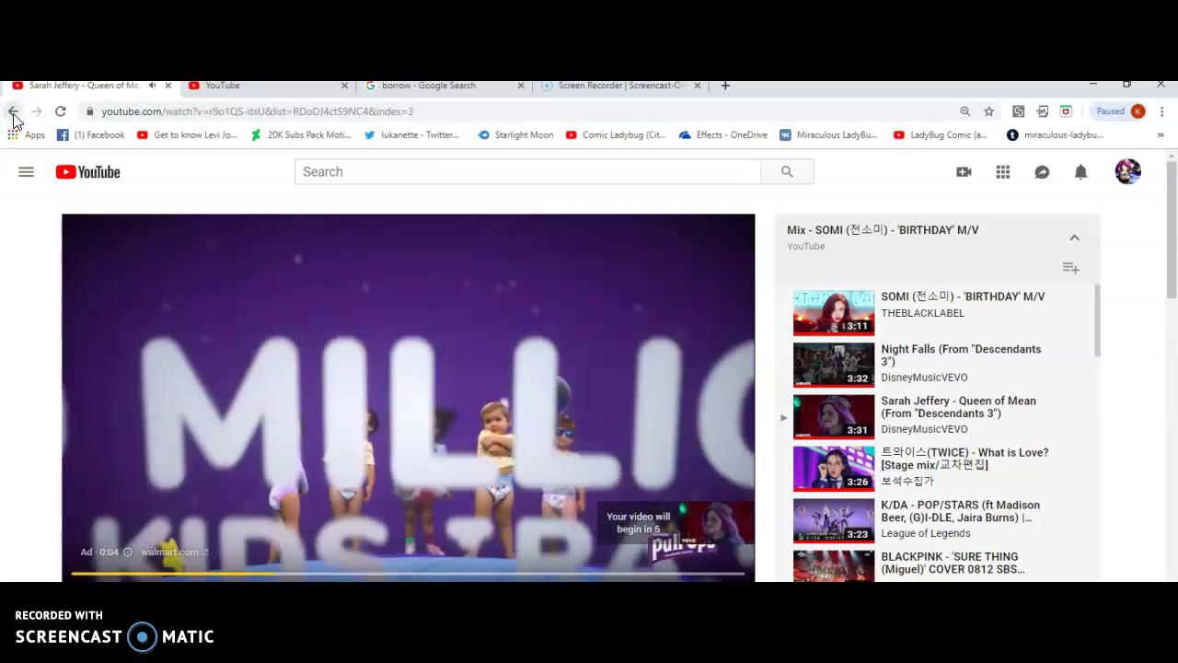
left_click(622, 559)
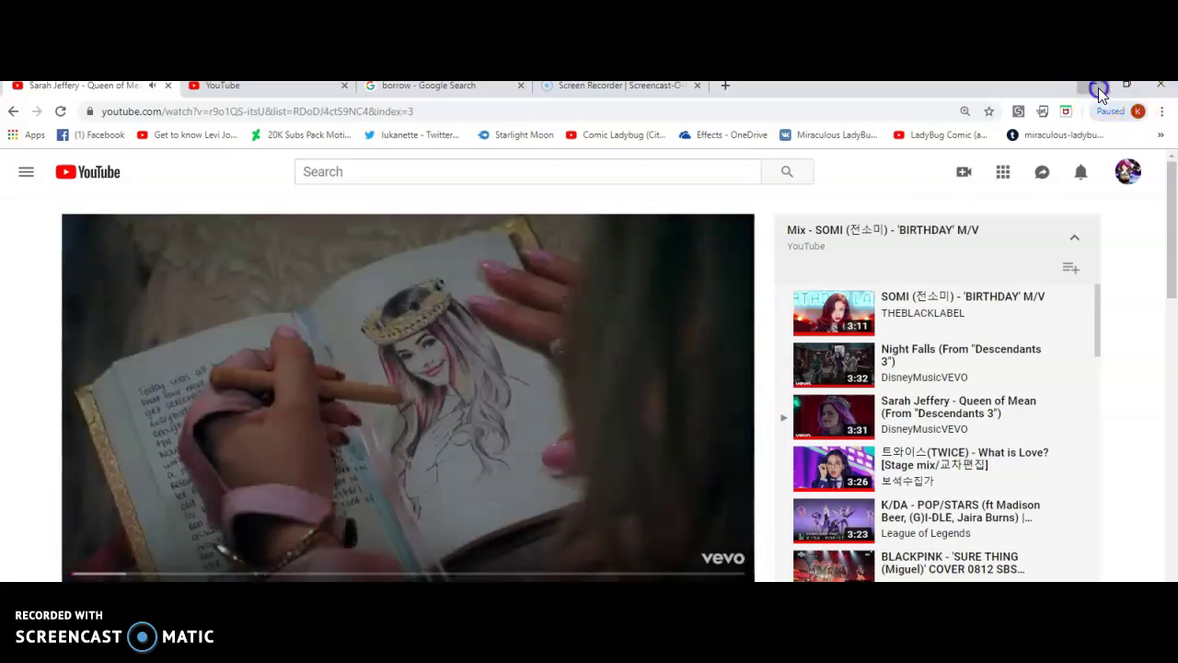
left_click(1098, 87)
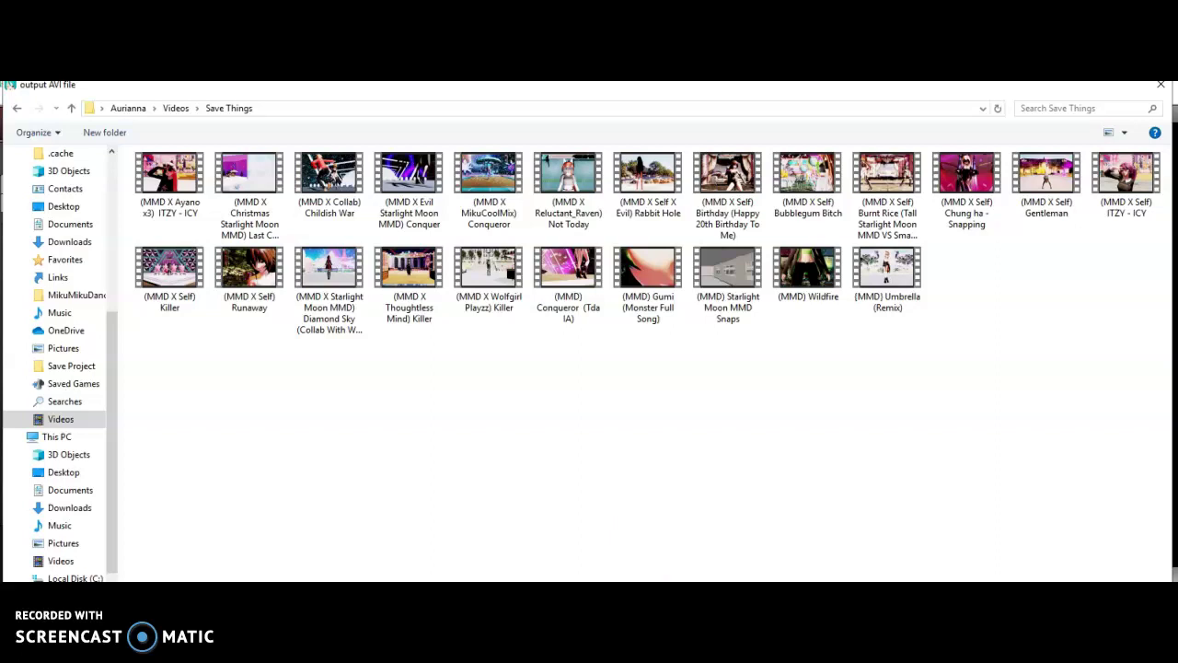
Step: Name the AVI file in Save Things and start the render at 30 fps with WAVE output and AVI Raw compression
key("alt+Down")
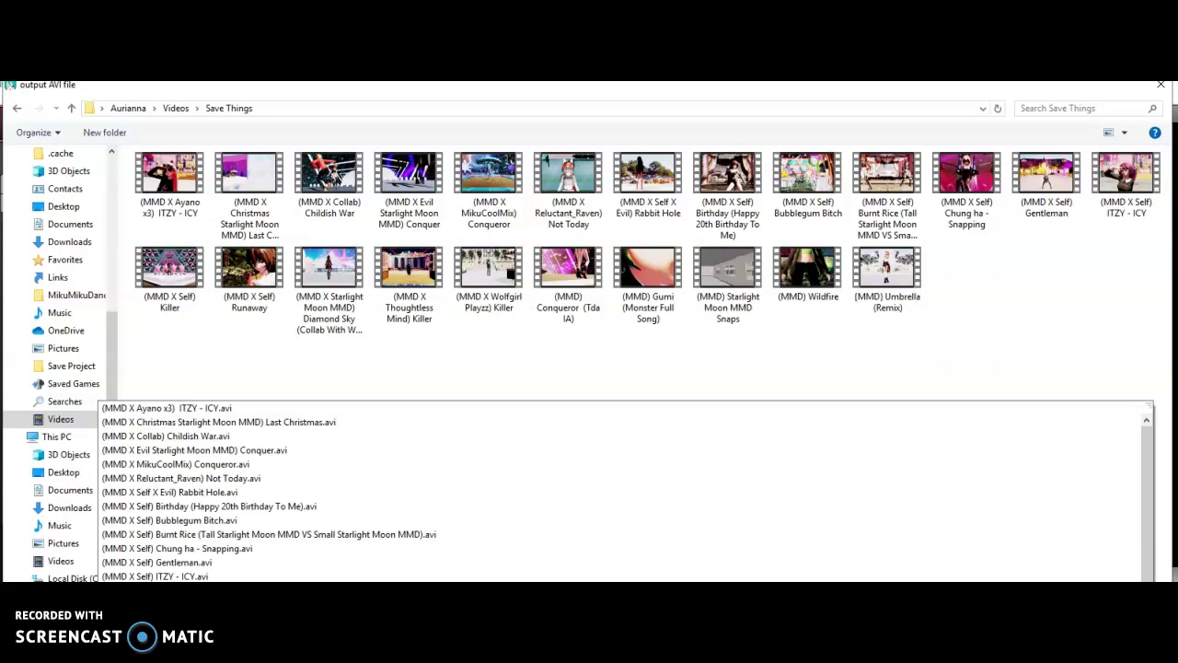
key("Escape")
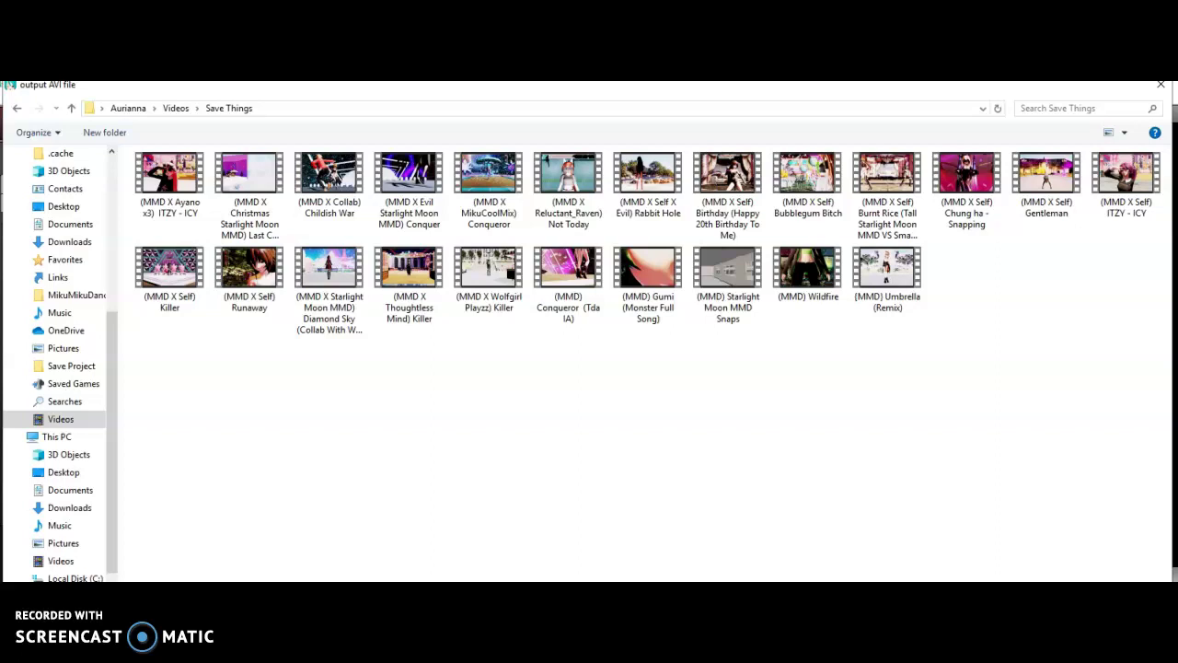
key("alt+Down")
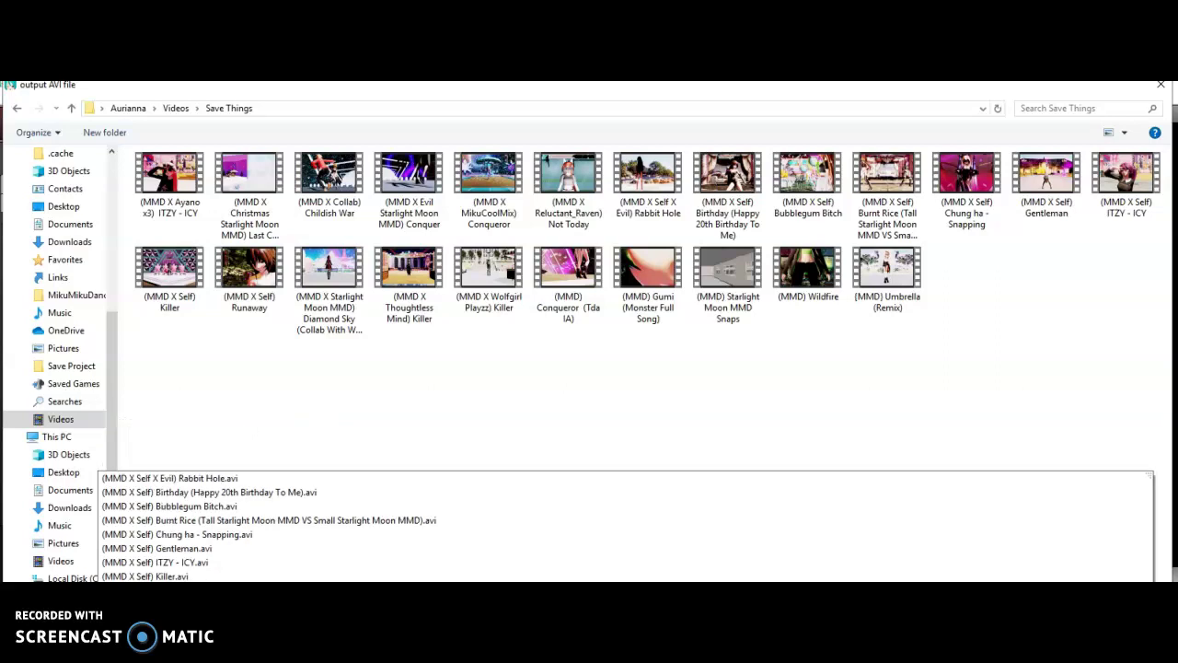
key("Escape")
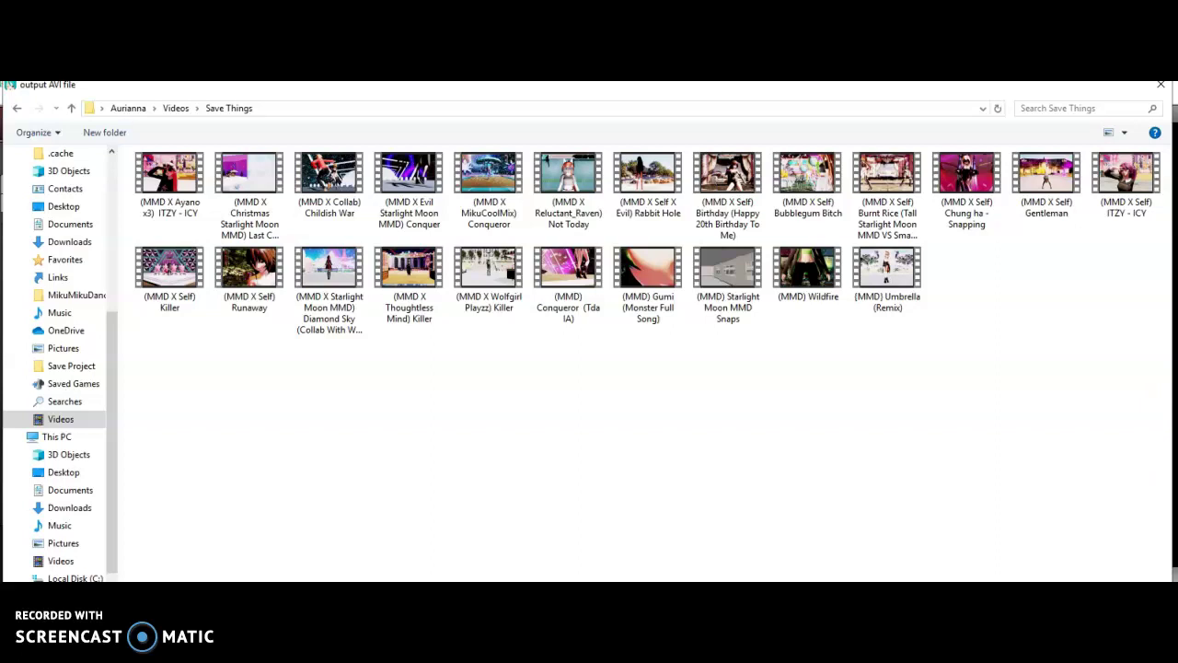
key("Return")
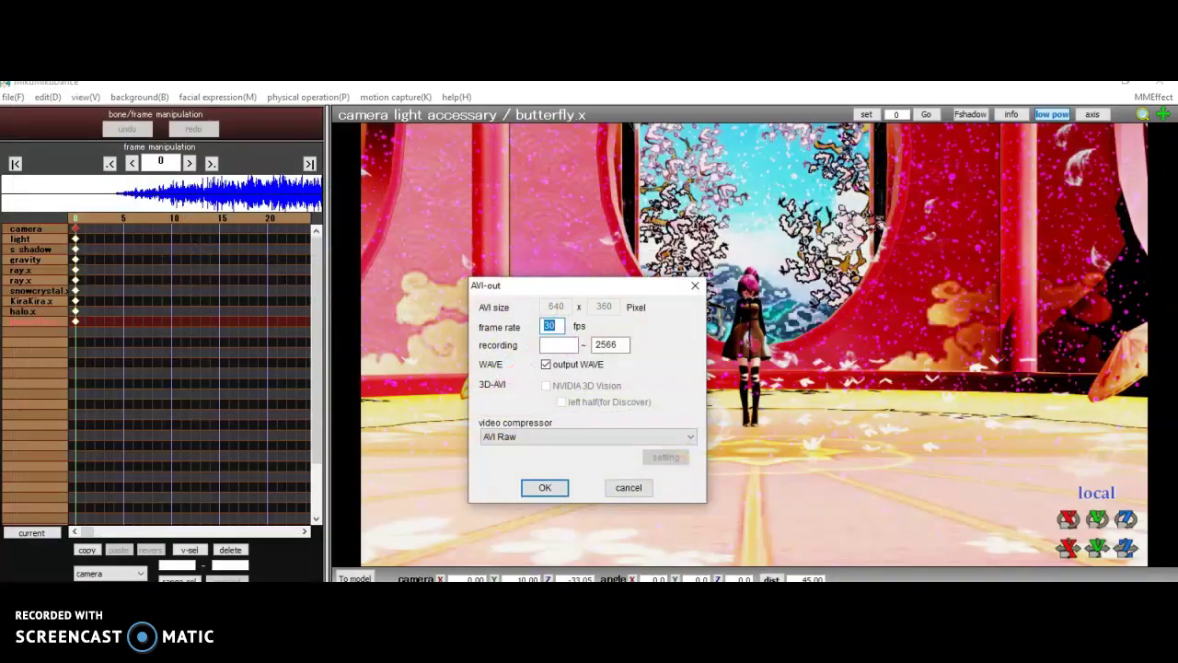
left_click(531, 488)
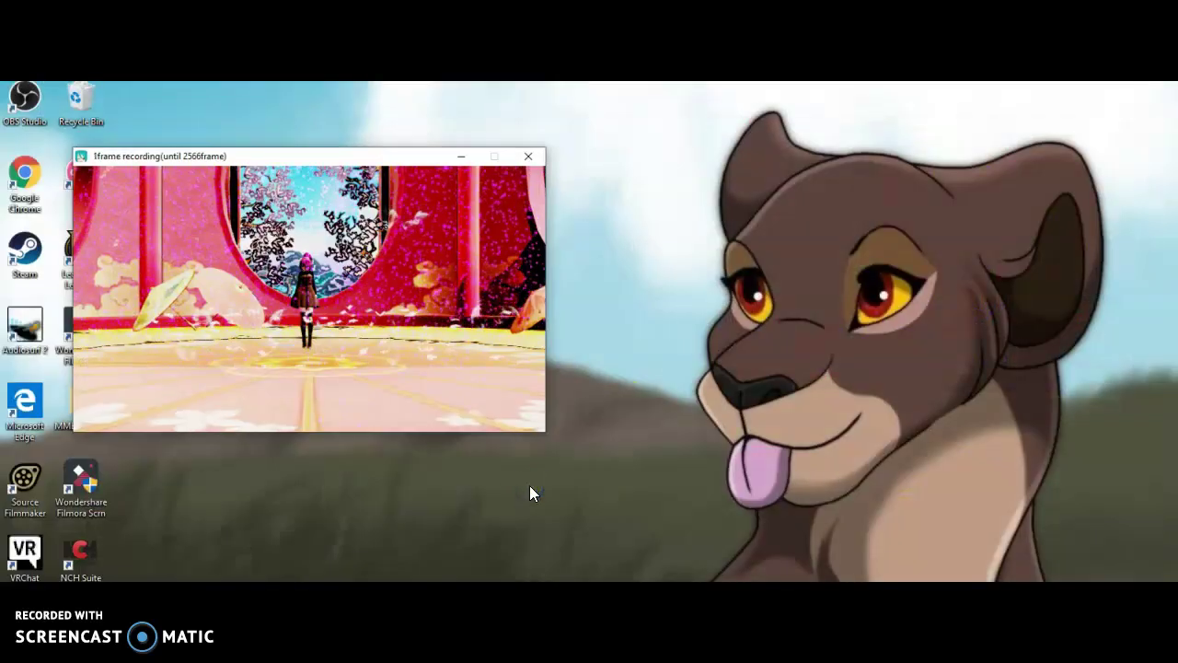